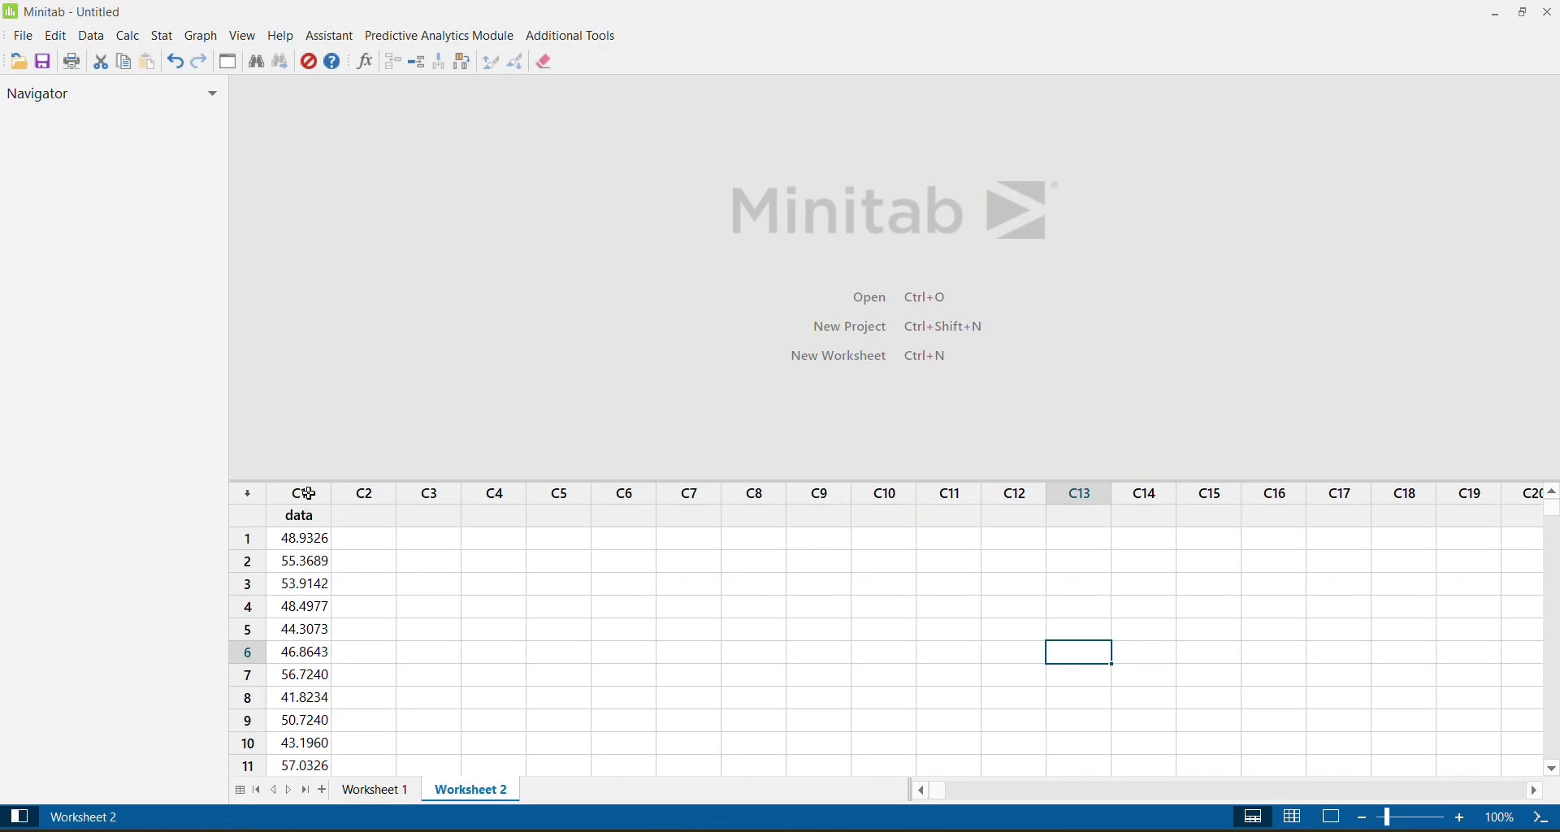
# Create lag columns for the data series with lags 4, 3 and 2, stored at the end of the current worksheet.
pyautogui.click(162, 35)
pyautogui.moveTo(225, 273)
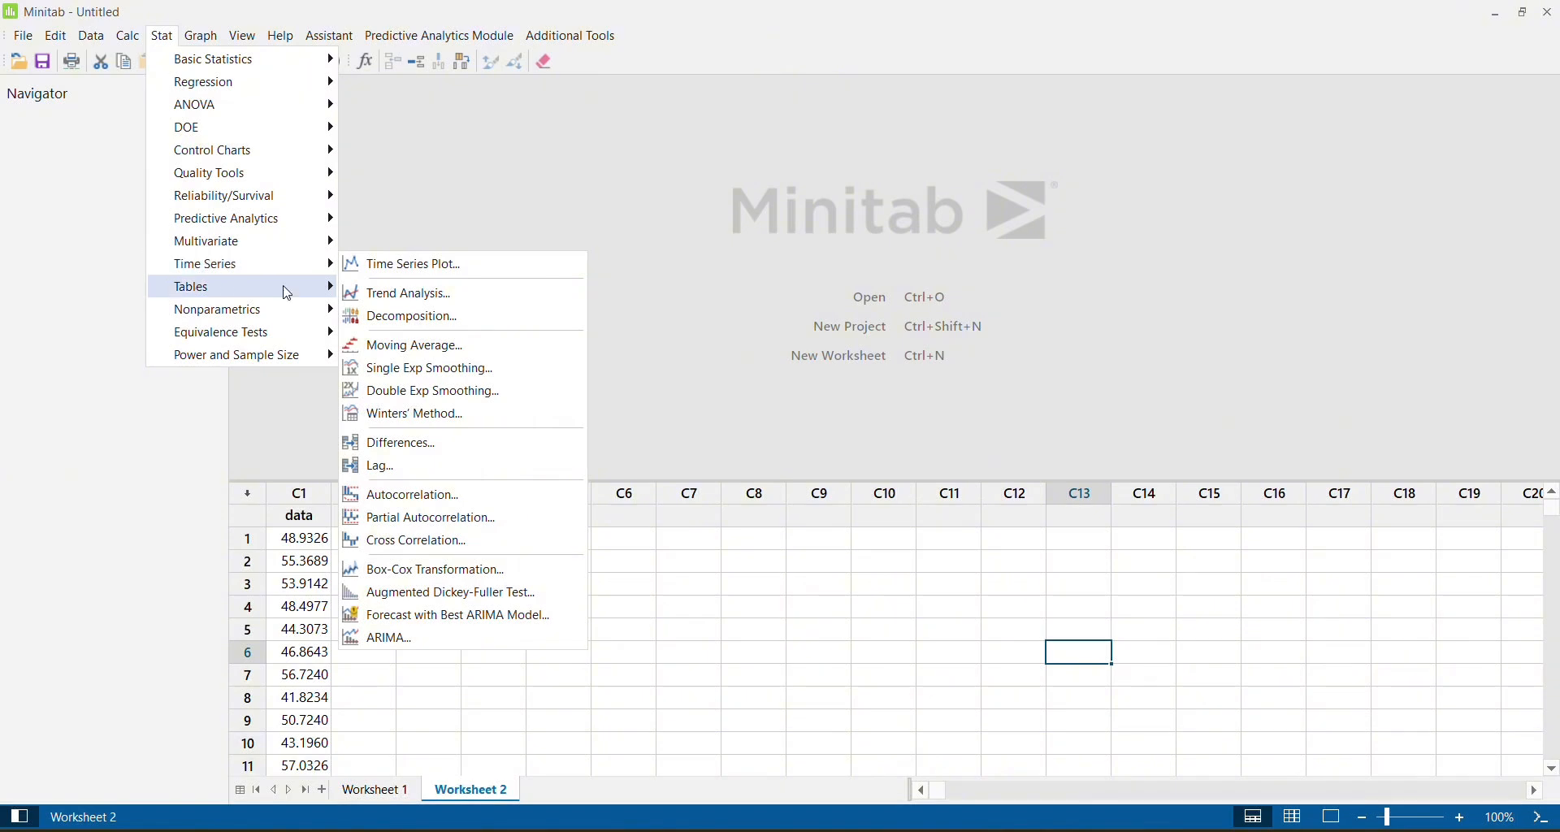
pyautogui.click(415, 477)
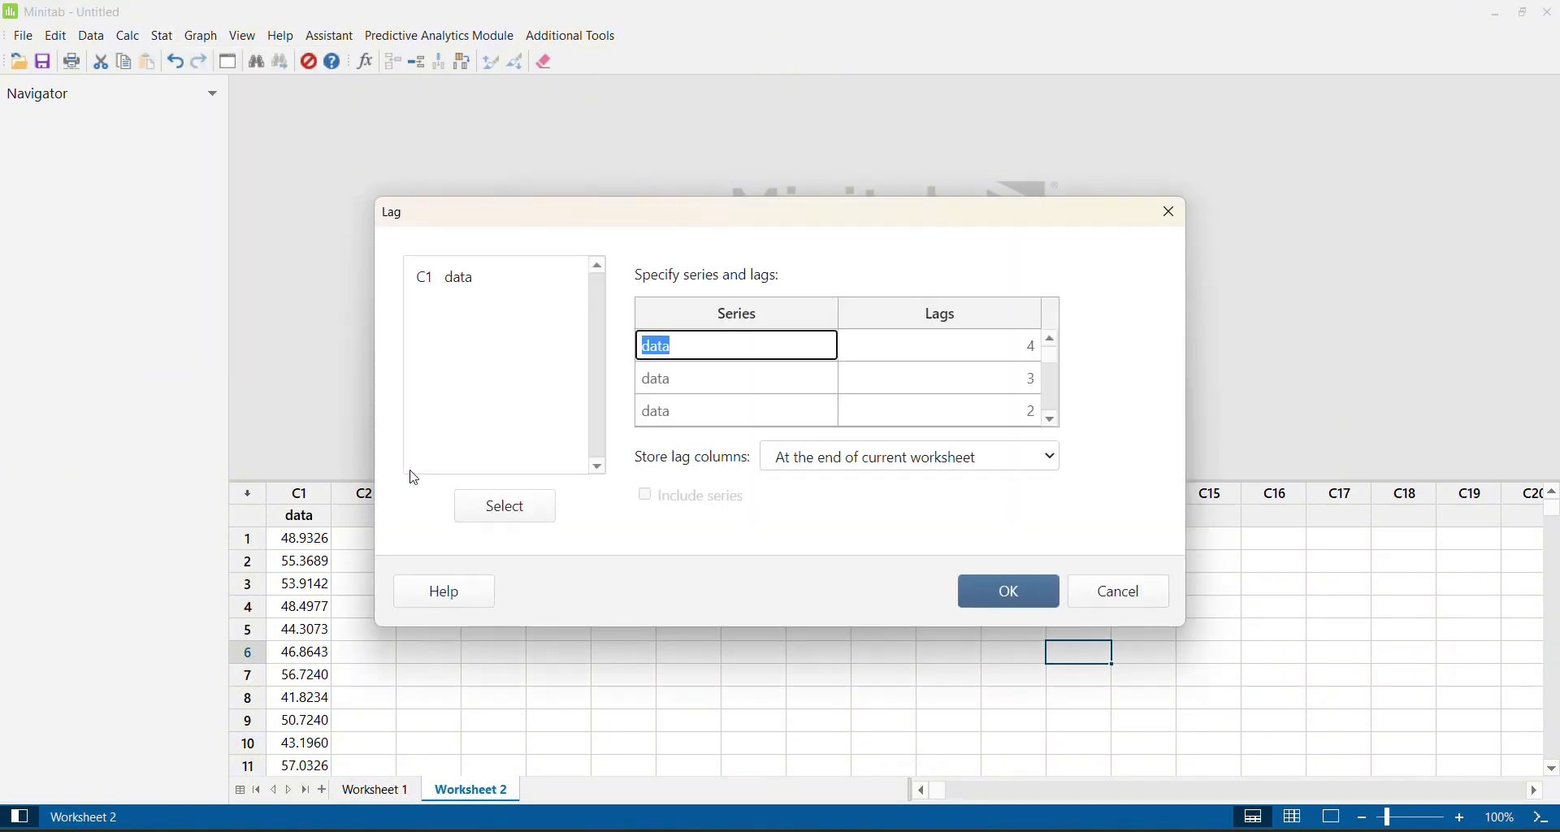
pyautogui.click(702, 351)
pyautogui.doubleClick(451, 280)
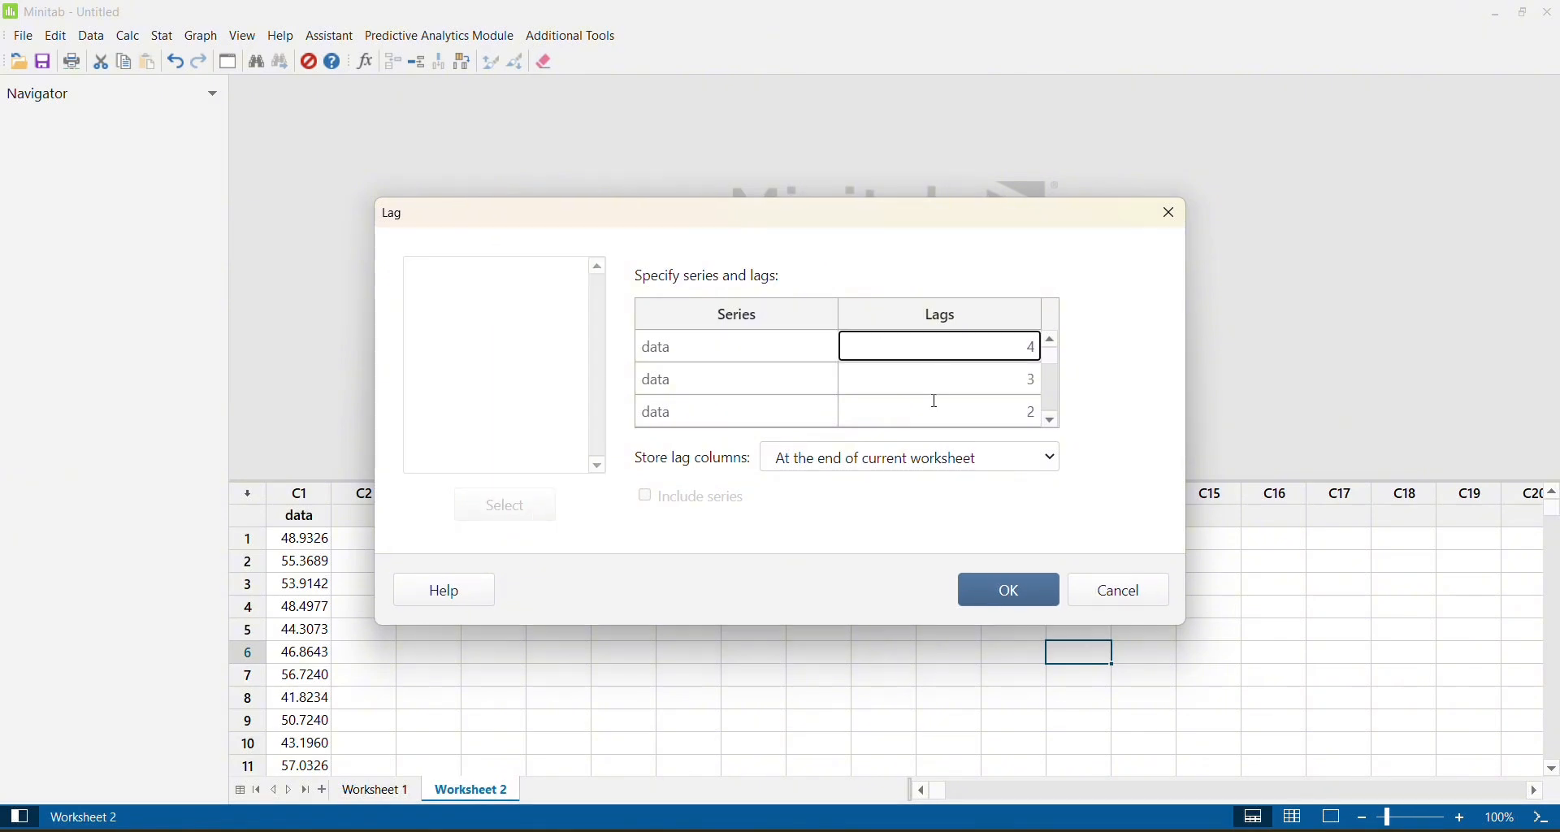
pyautogui.click(765, 389)
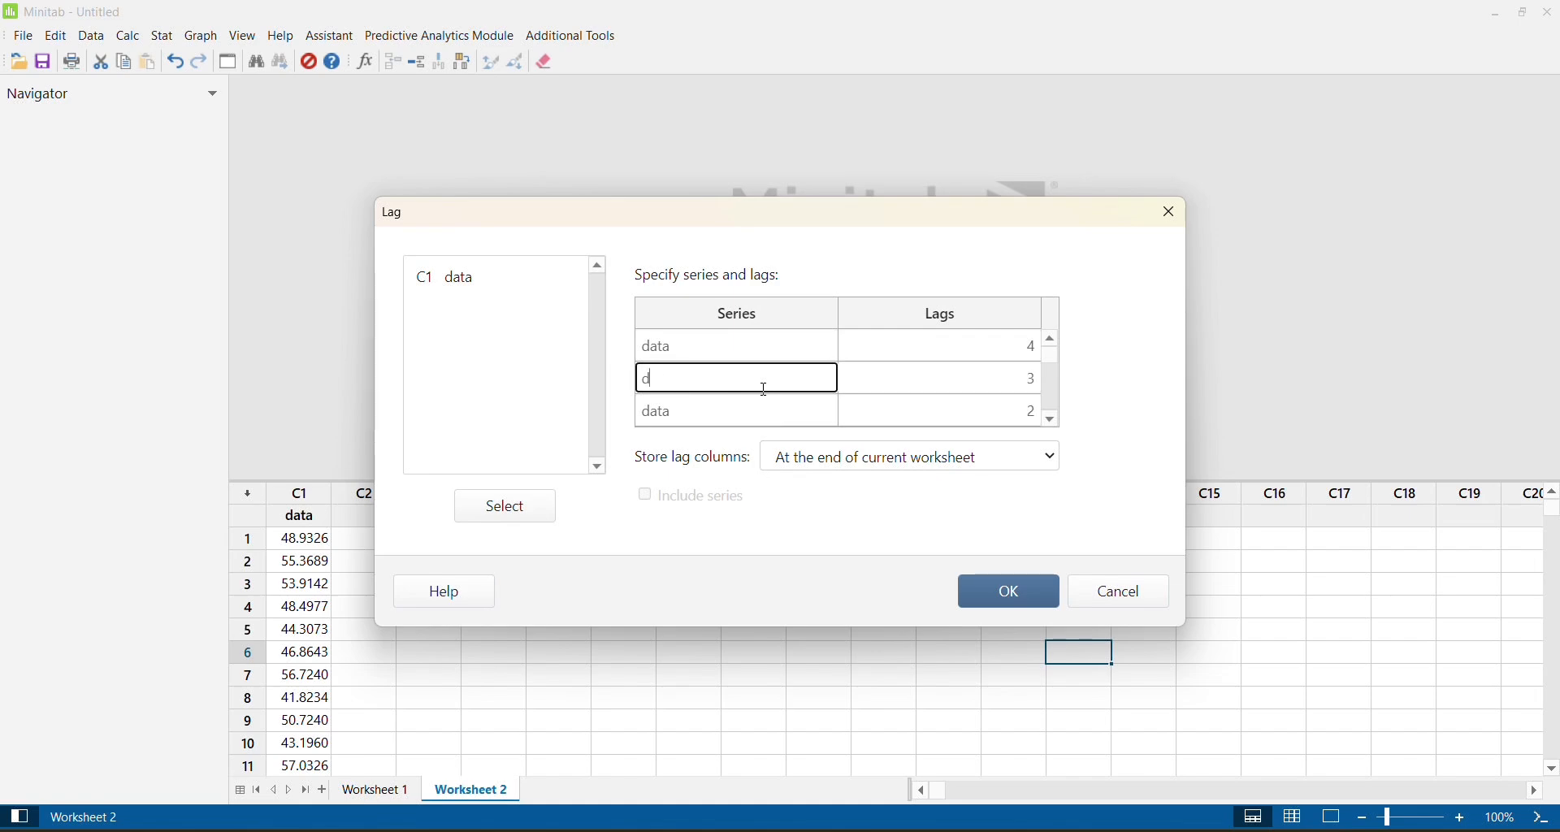
pyautogui.doubleClick(448, 279)
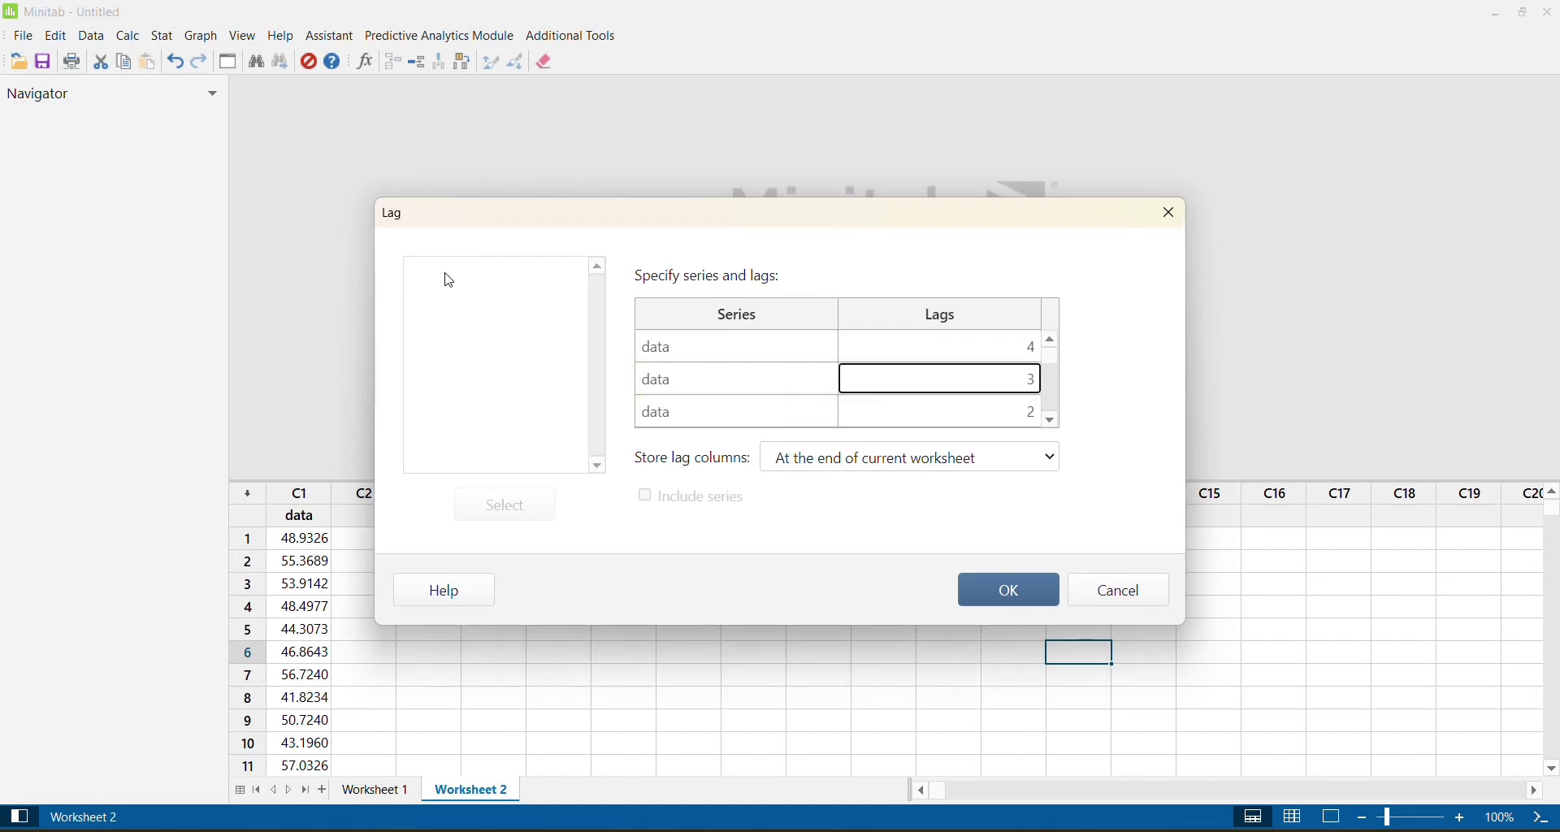
pyautogui.click(725, 412)
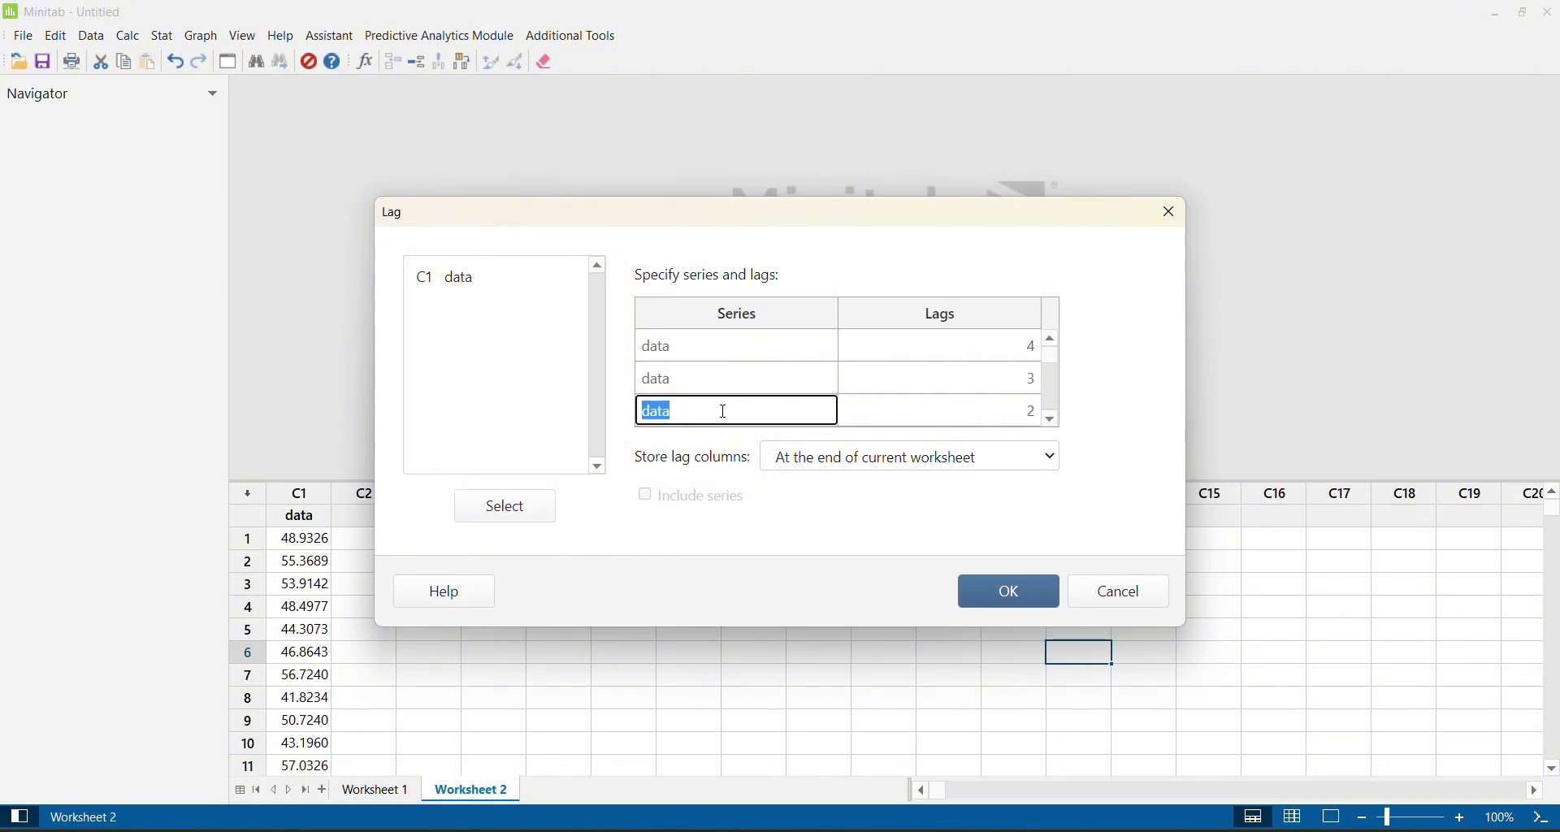
pyautogui.click(469, 283)
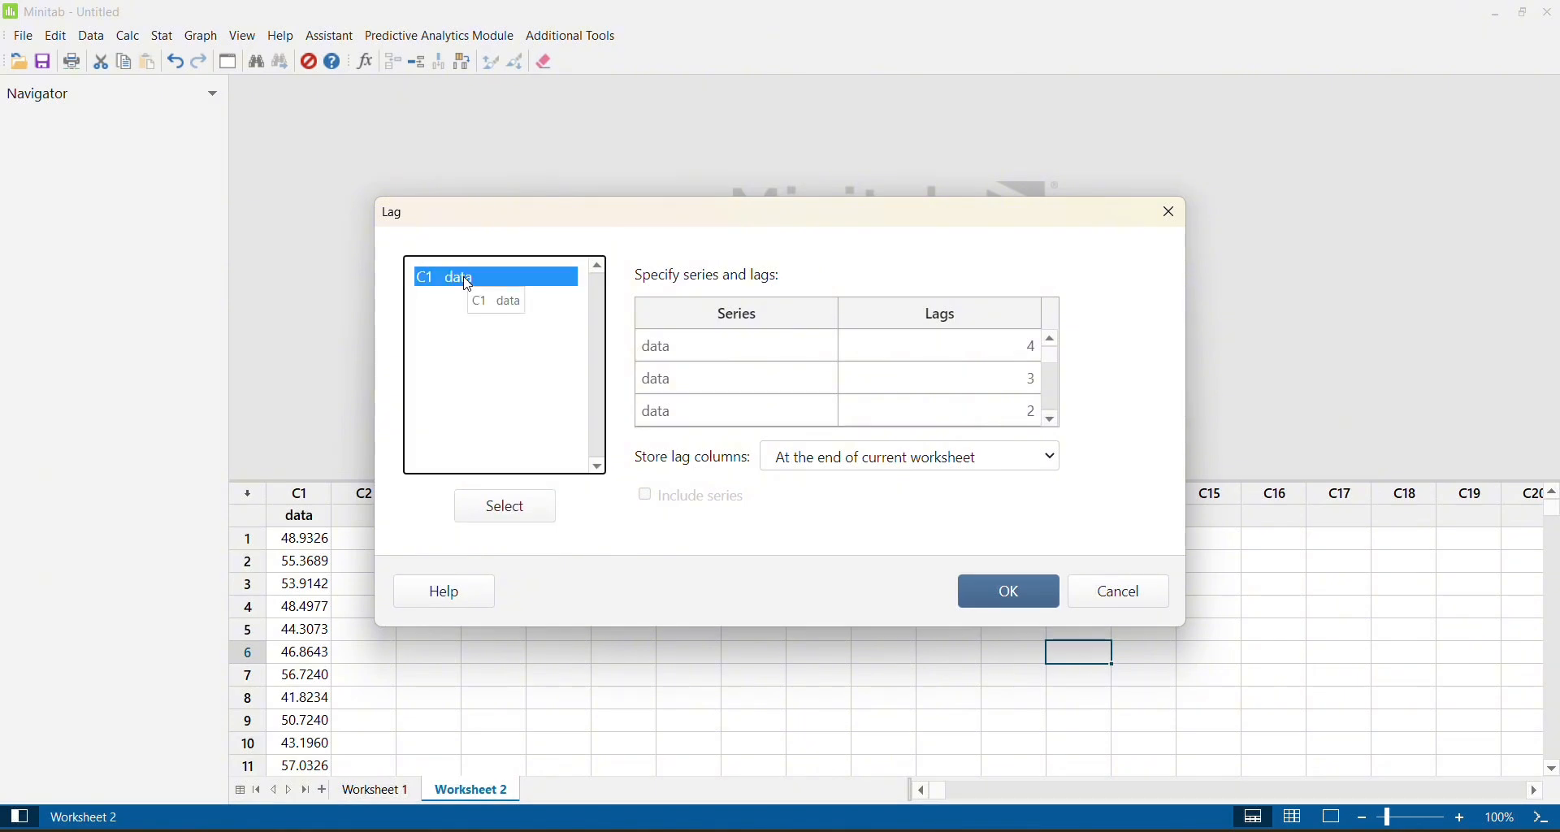
pyautogui.doubleClick(468, 283)
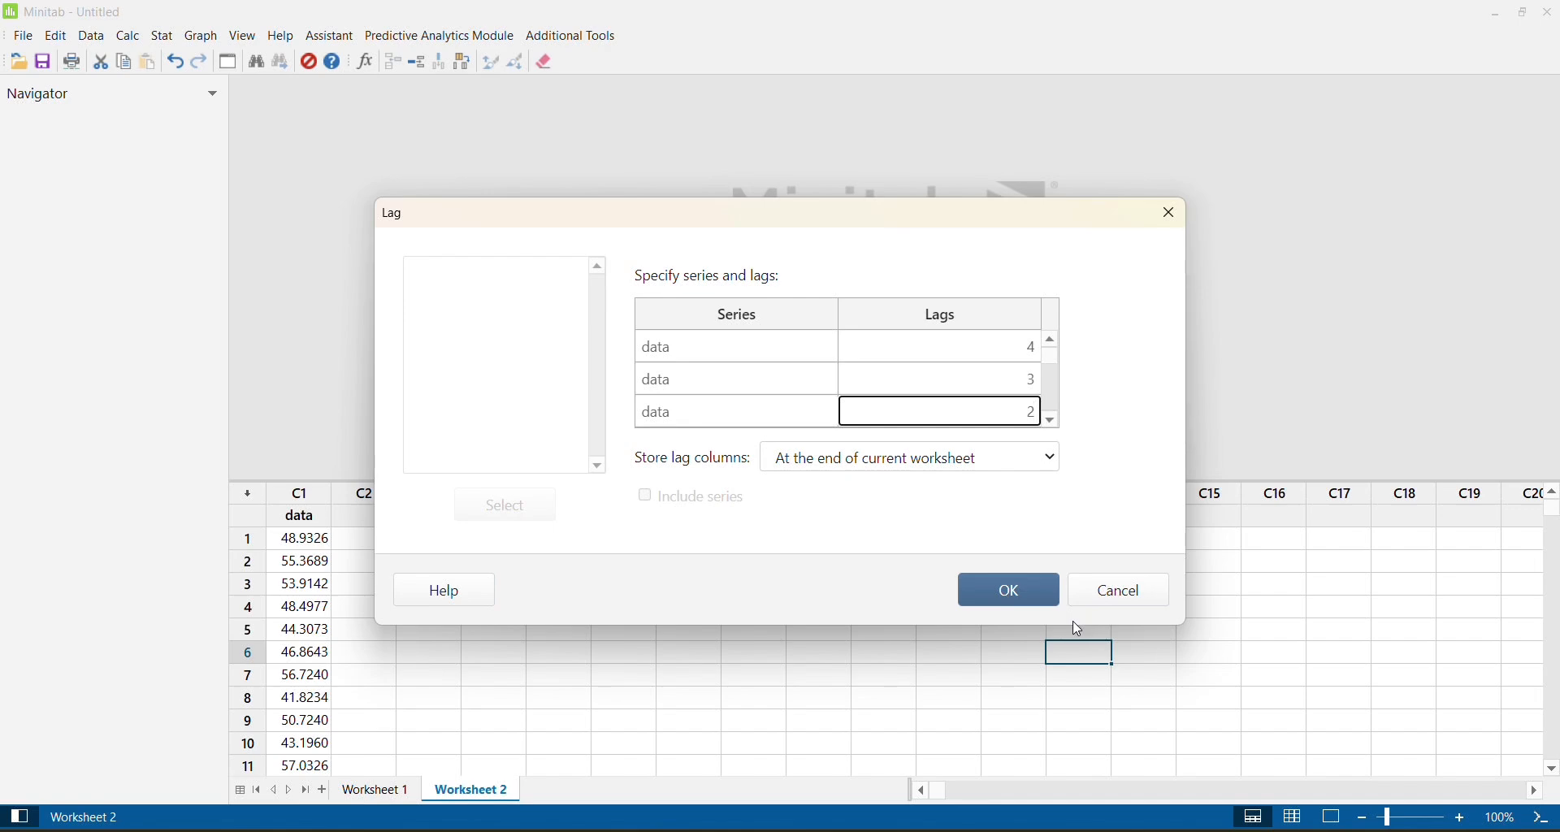
pyautogui.click(1010, 593)
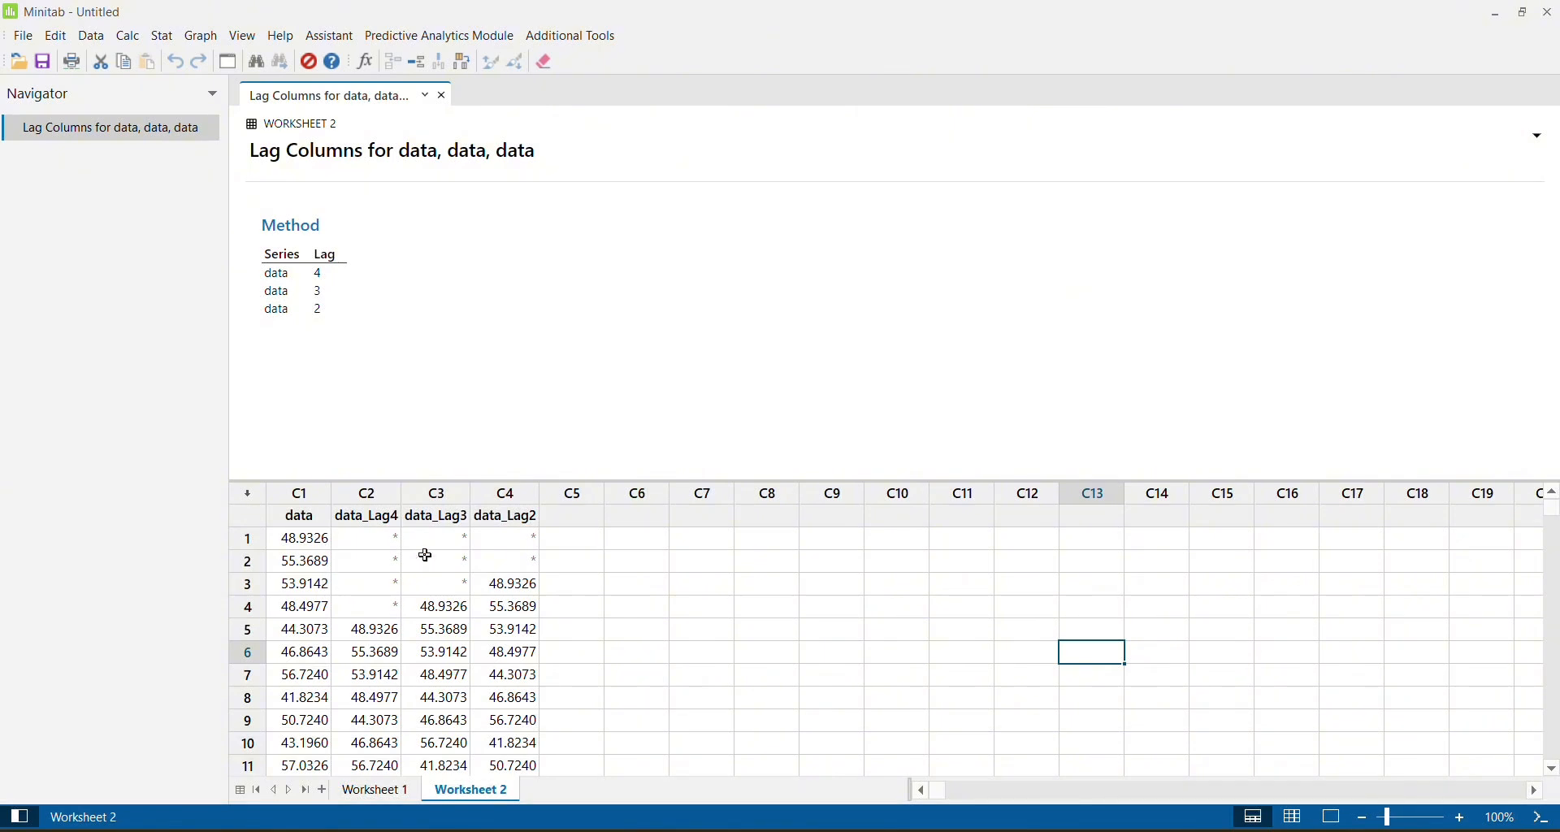
# Compare the first value of the data column with where it appears in the lag 4, lag 3 and lag 2 columns.
pyautogui.click(368, 631)
pyautogui.click(292, 536)
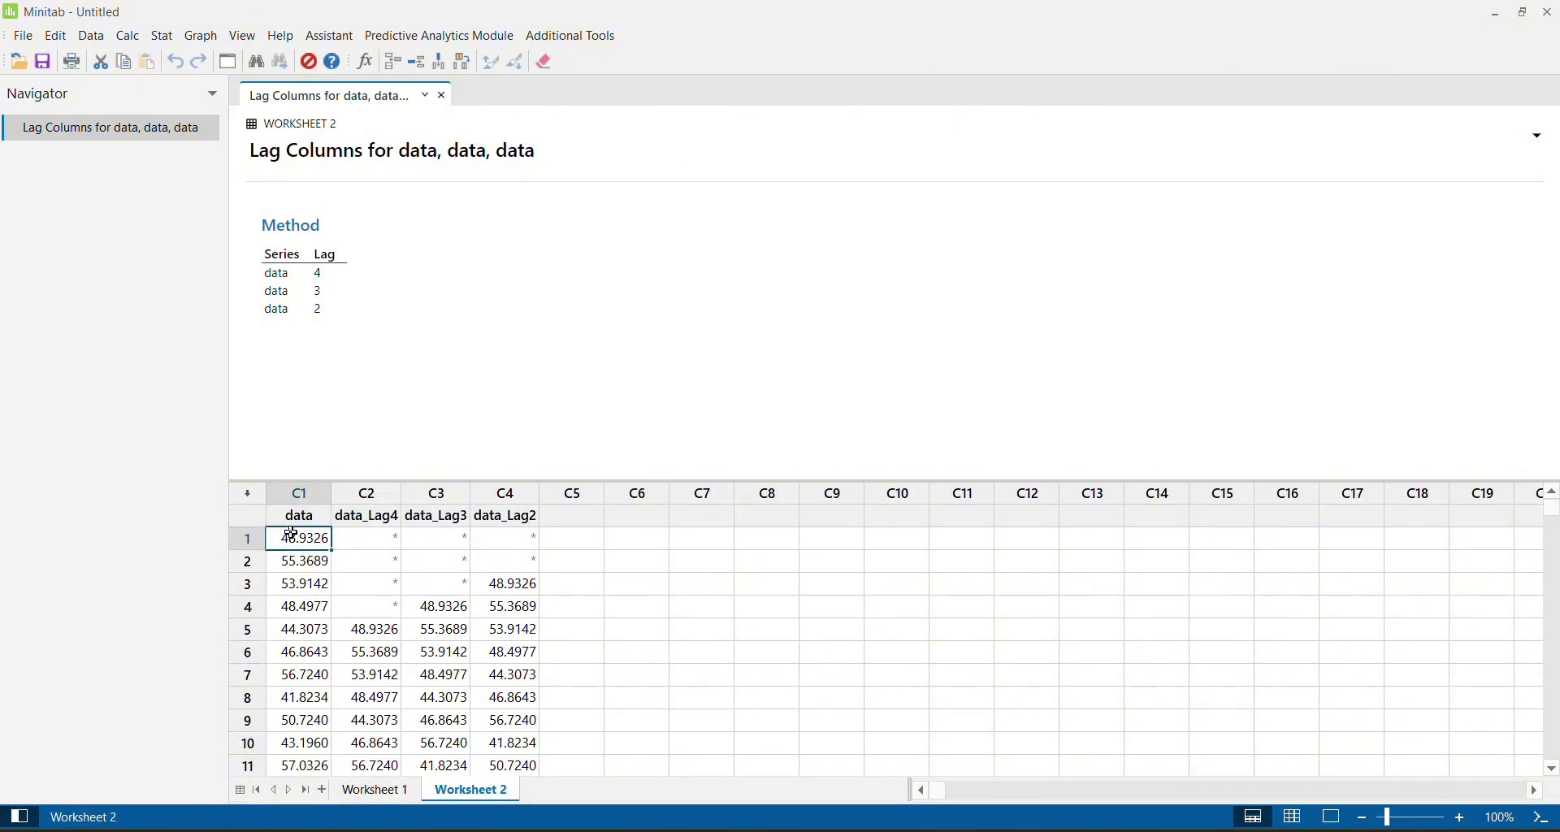
pyautogui.click(373, 637)
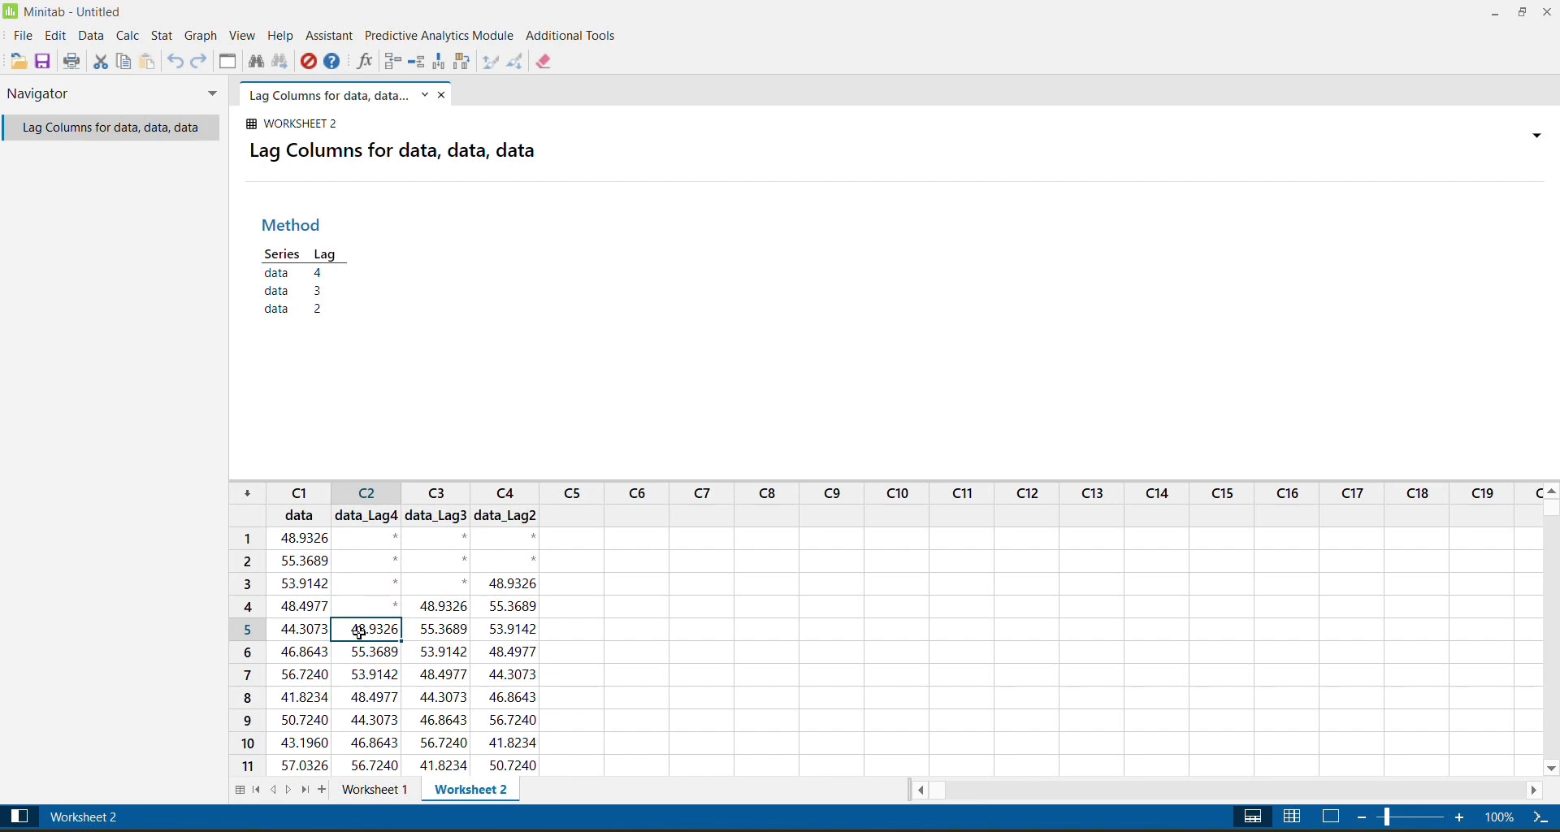
pyautogui.click(446, 606)
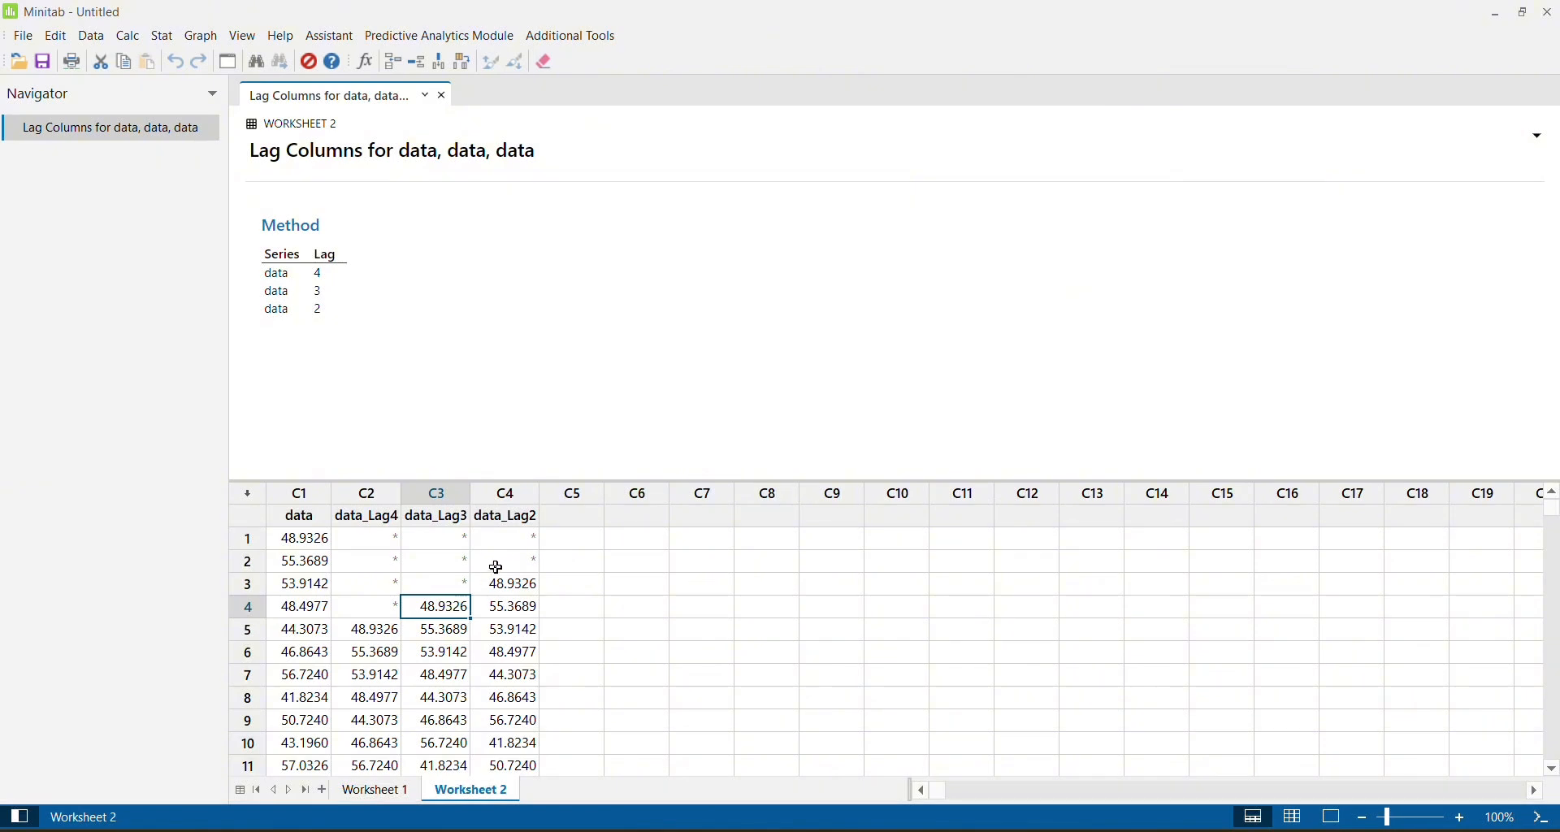
pyautogui.click(526, 587)
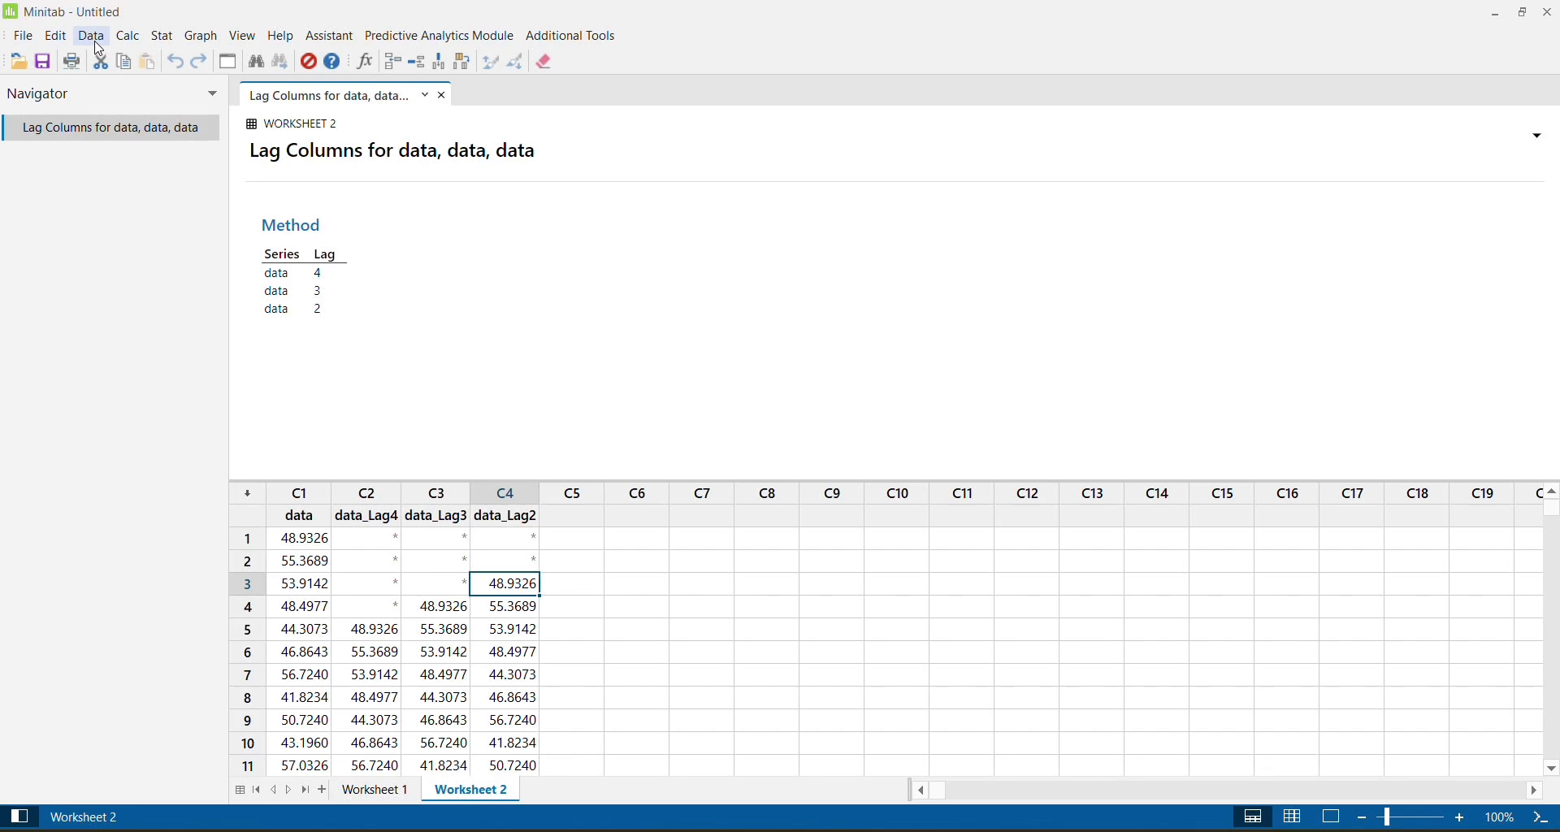
# Generate 30 rows of normally distributed random data in column C5 with mean 50 and standard deviation 5.
pyautogui.click(130, 37)
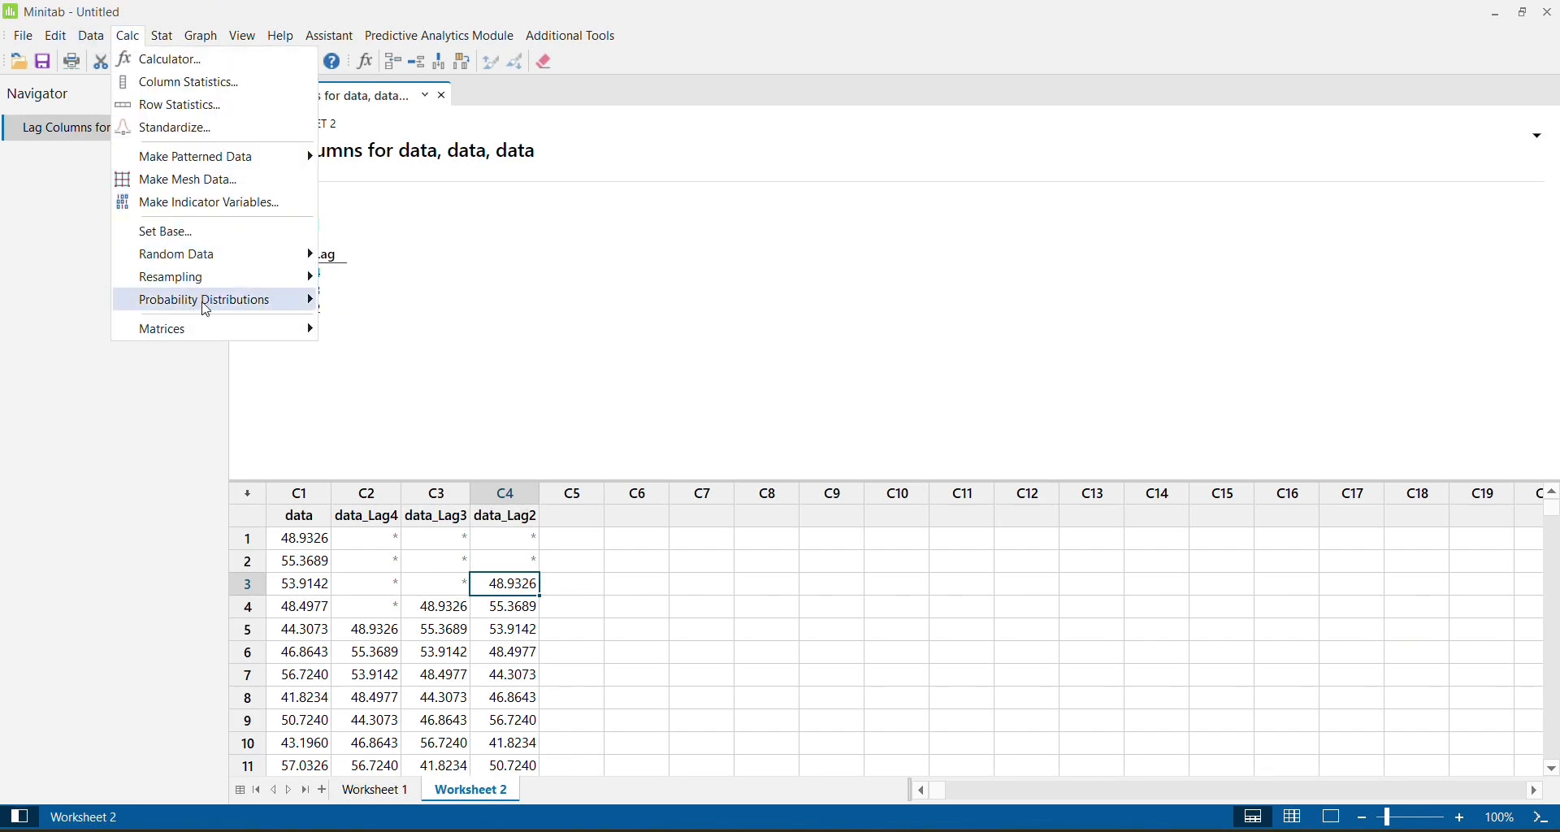
pyautogui.moveTo(203, 254)
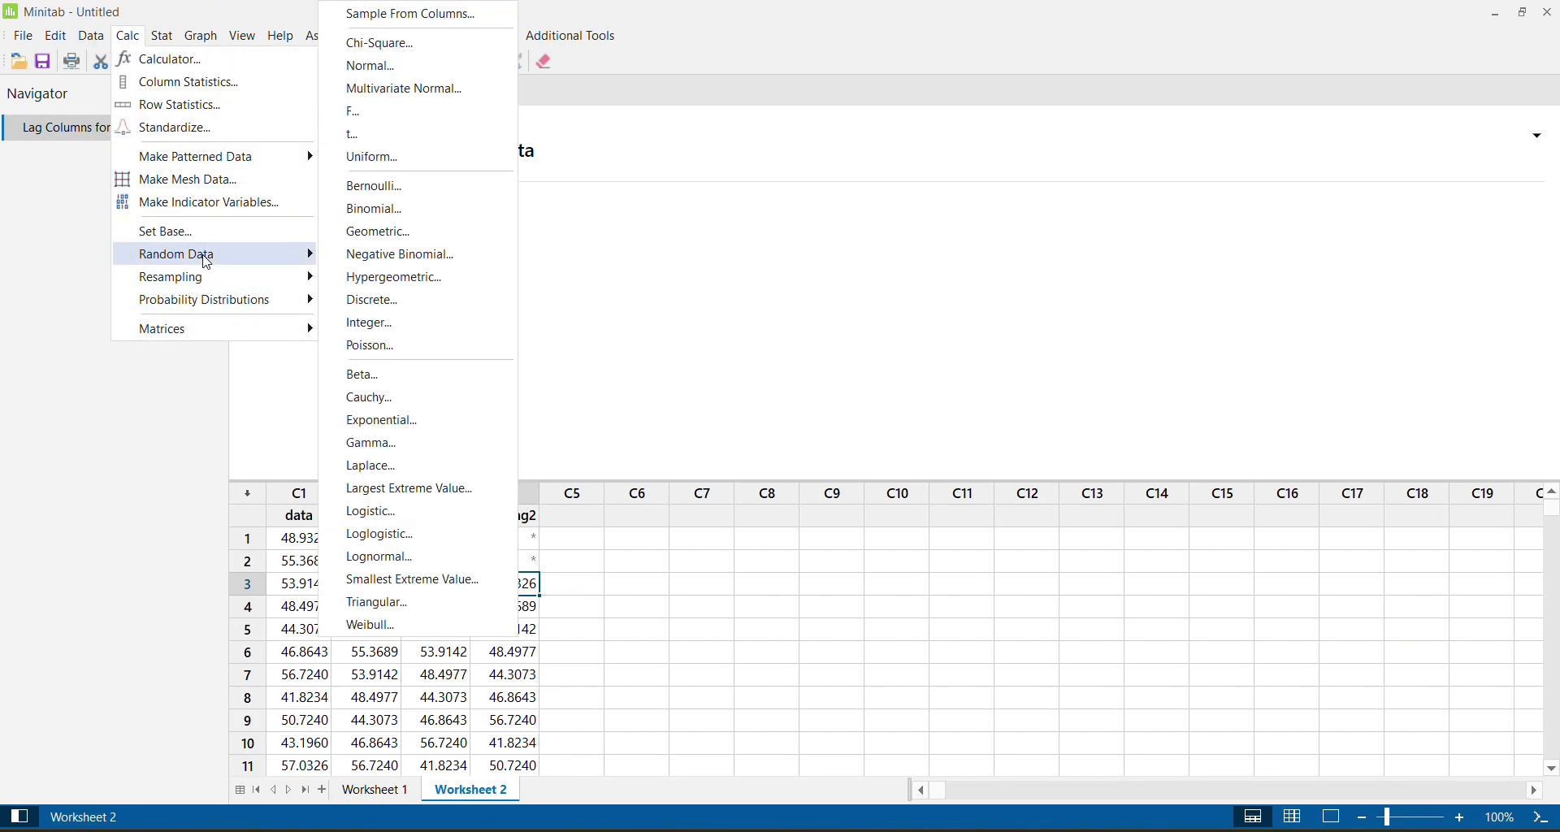
pyautogui.click(393, 65)
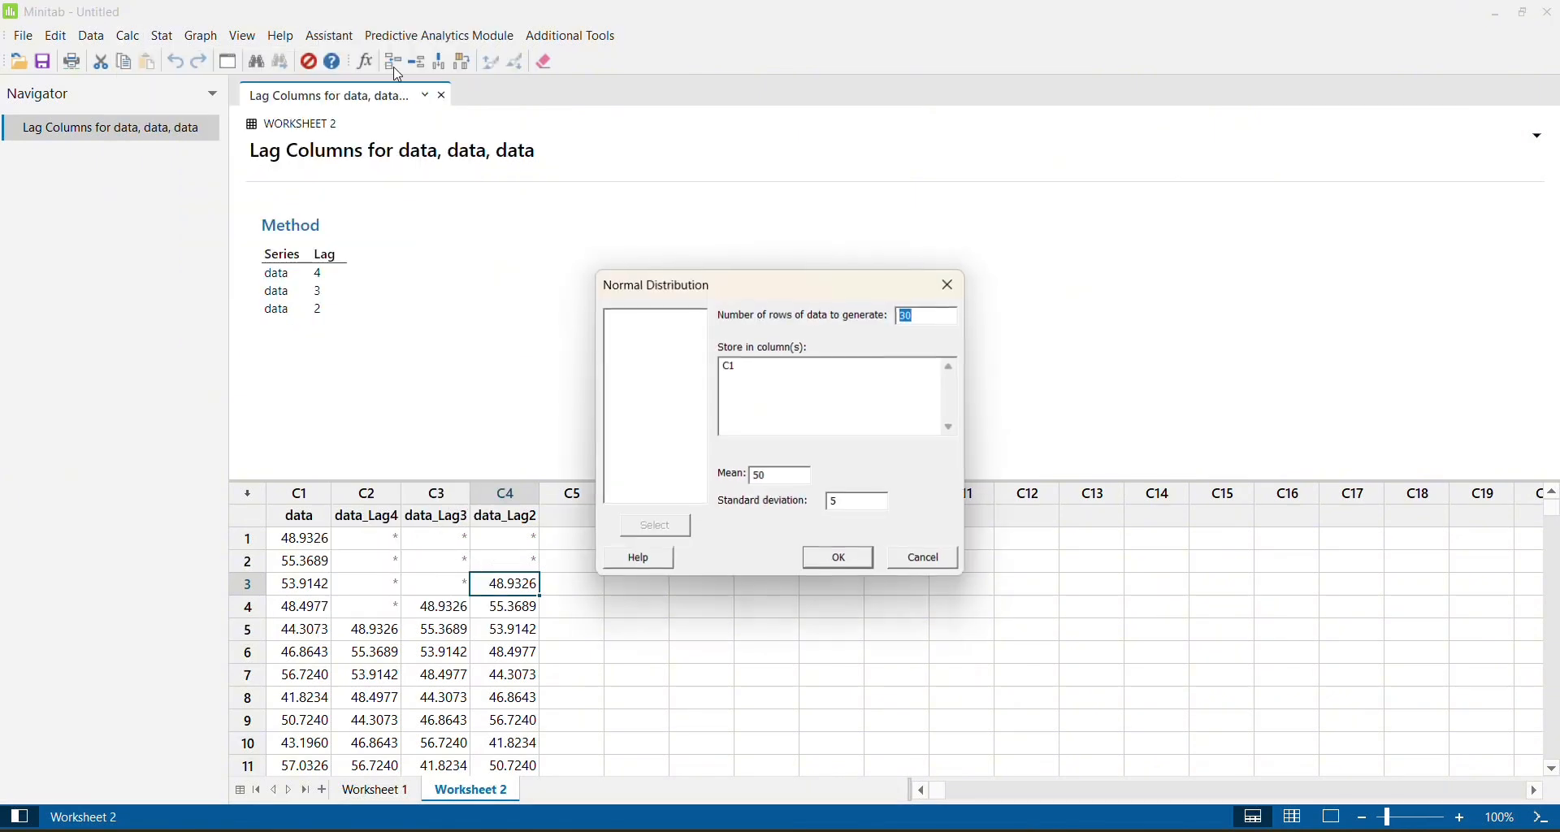
pyautogui.click(780, 373)
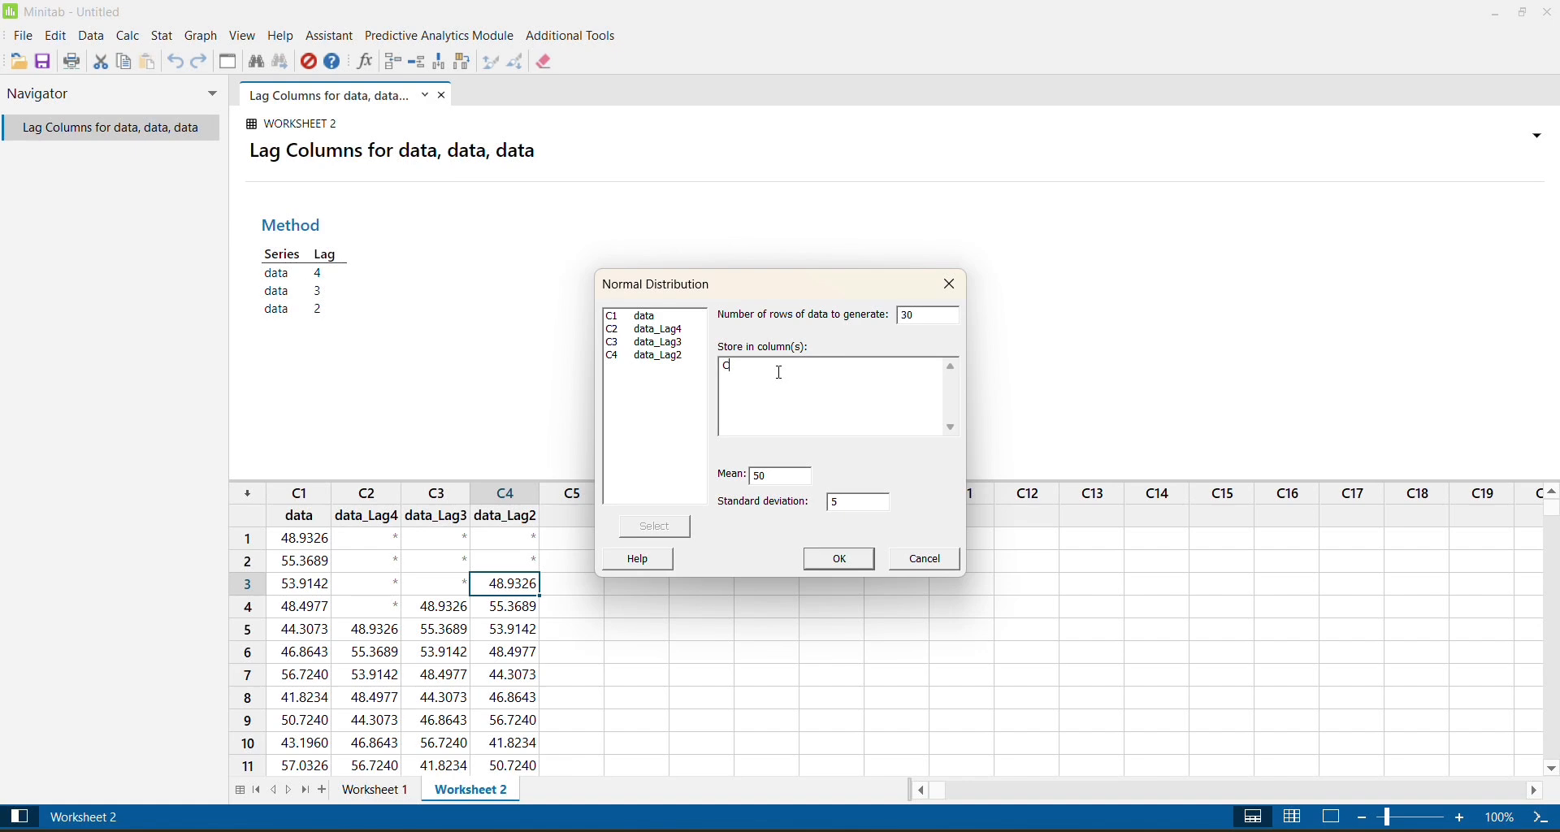
pyautogui.write('C5')
pyautogui.click(840, 568)
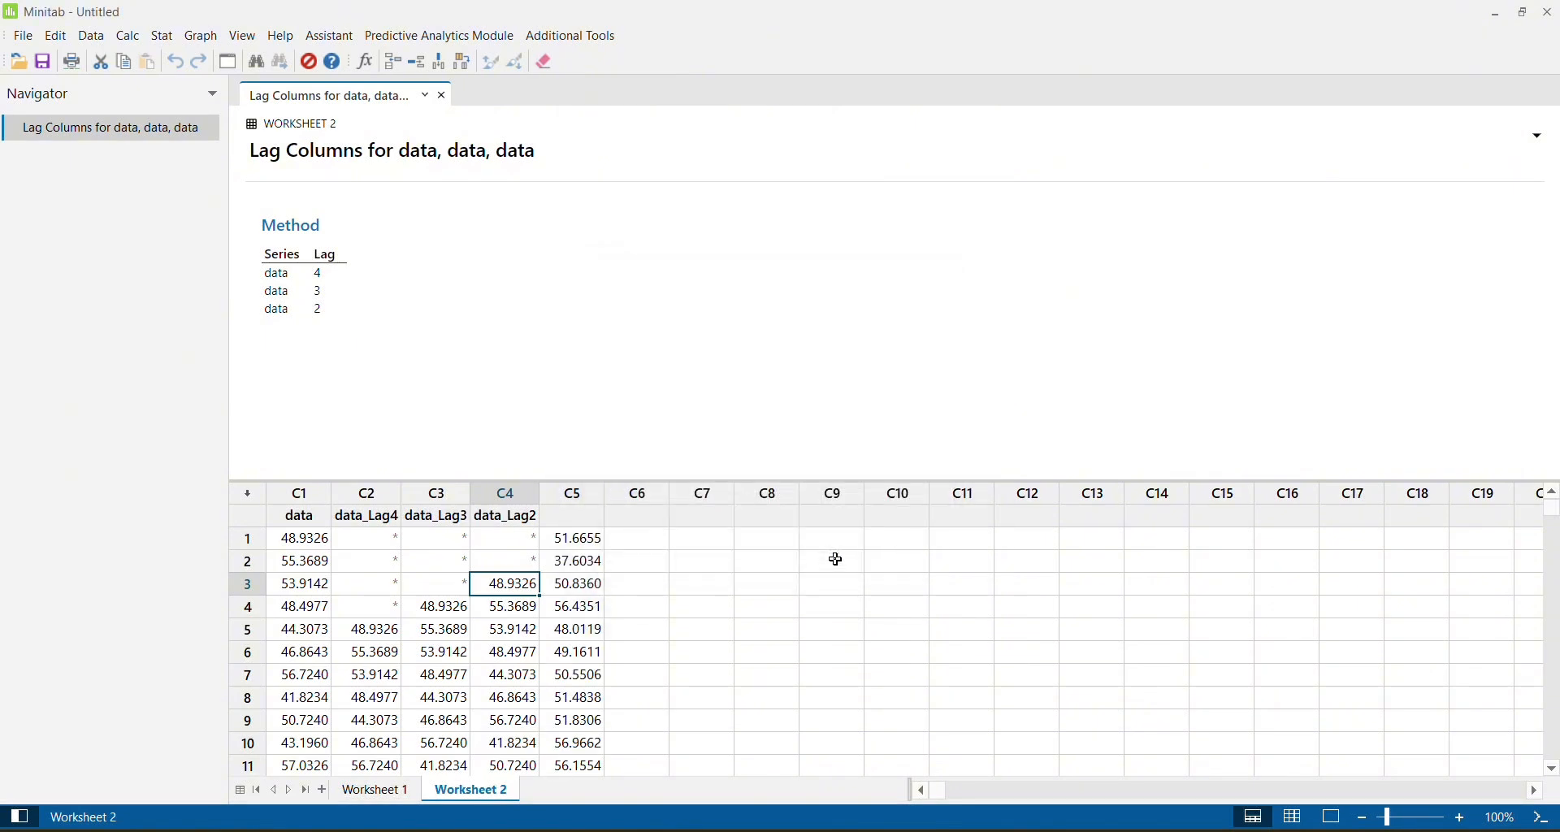
# Name column C5 "Data -1".
pyautogui.click(578, 520)
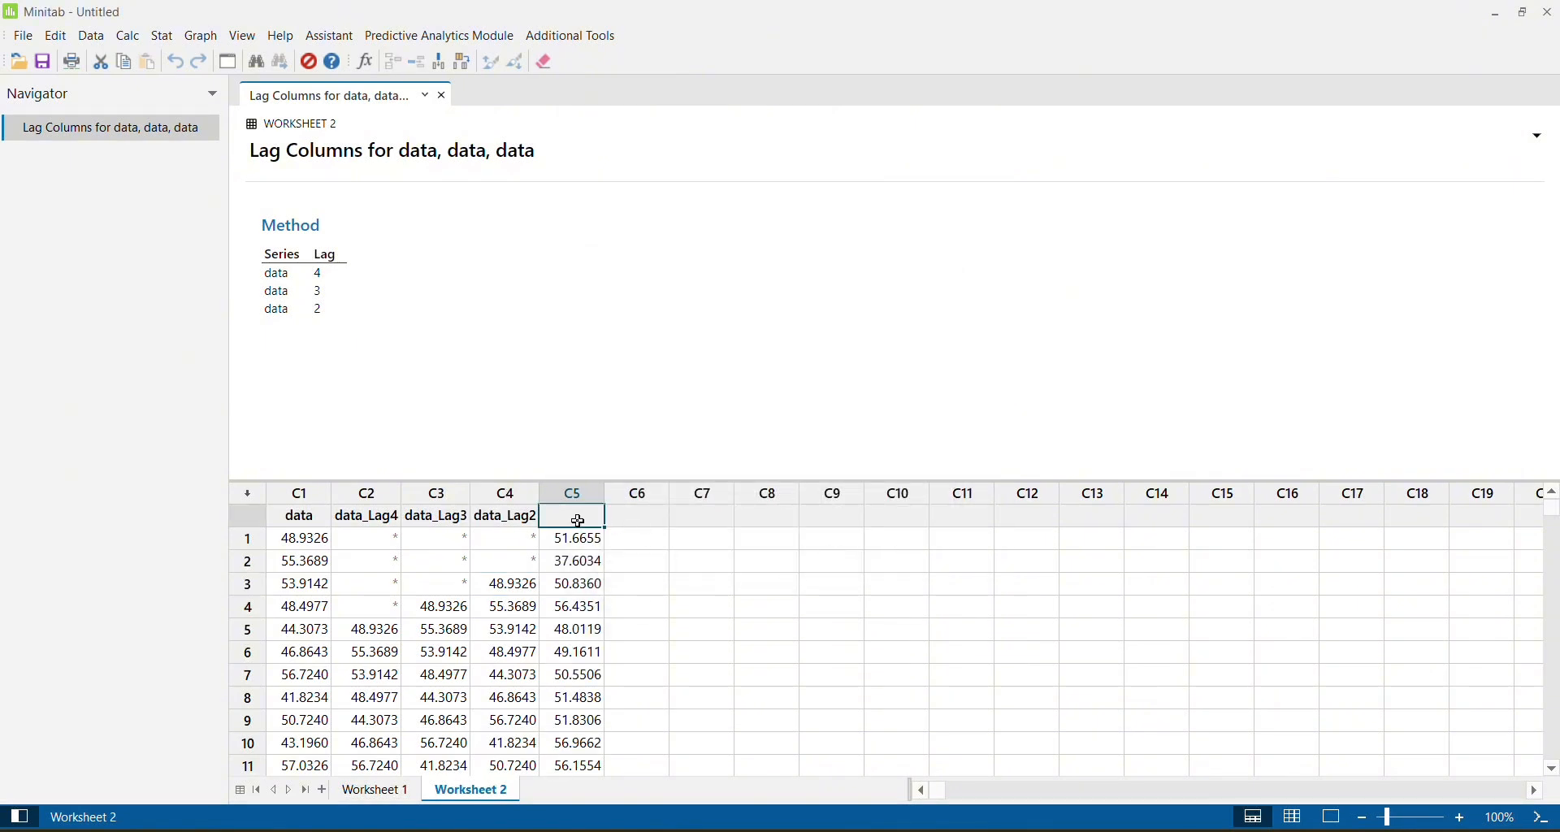
pyautogui.write('Data -1')
pyautogui.press('Return')
pyautogui.click(577, 520)
# Generate 30 rows of normally distributed random data in column C6, using a changed mean and standard deviation.
pyautogui.hotkey('ctrl', 'e')
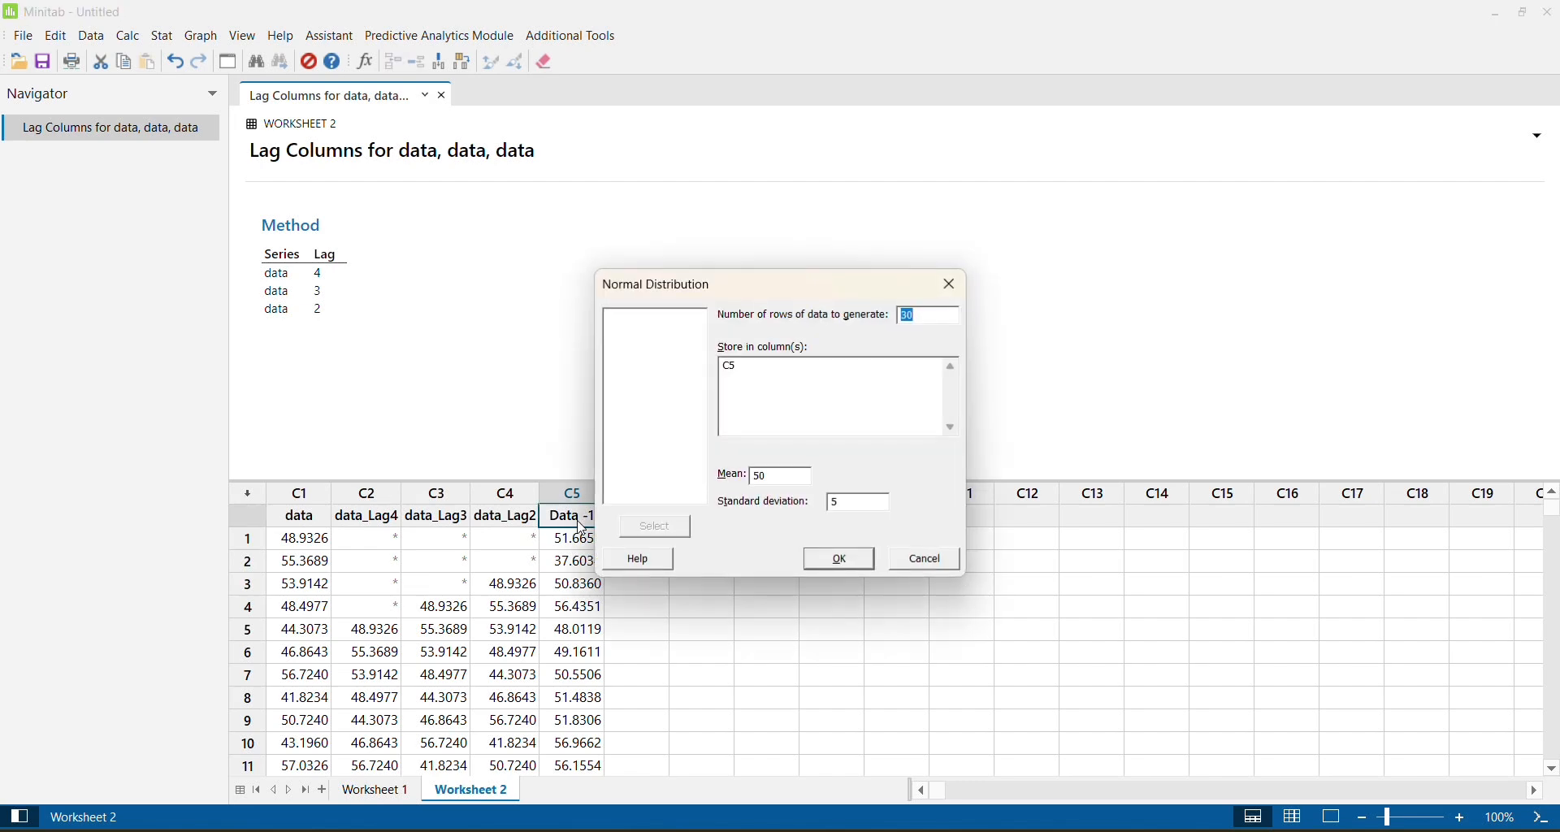
pyautogui.click(760, 380)
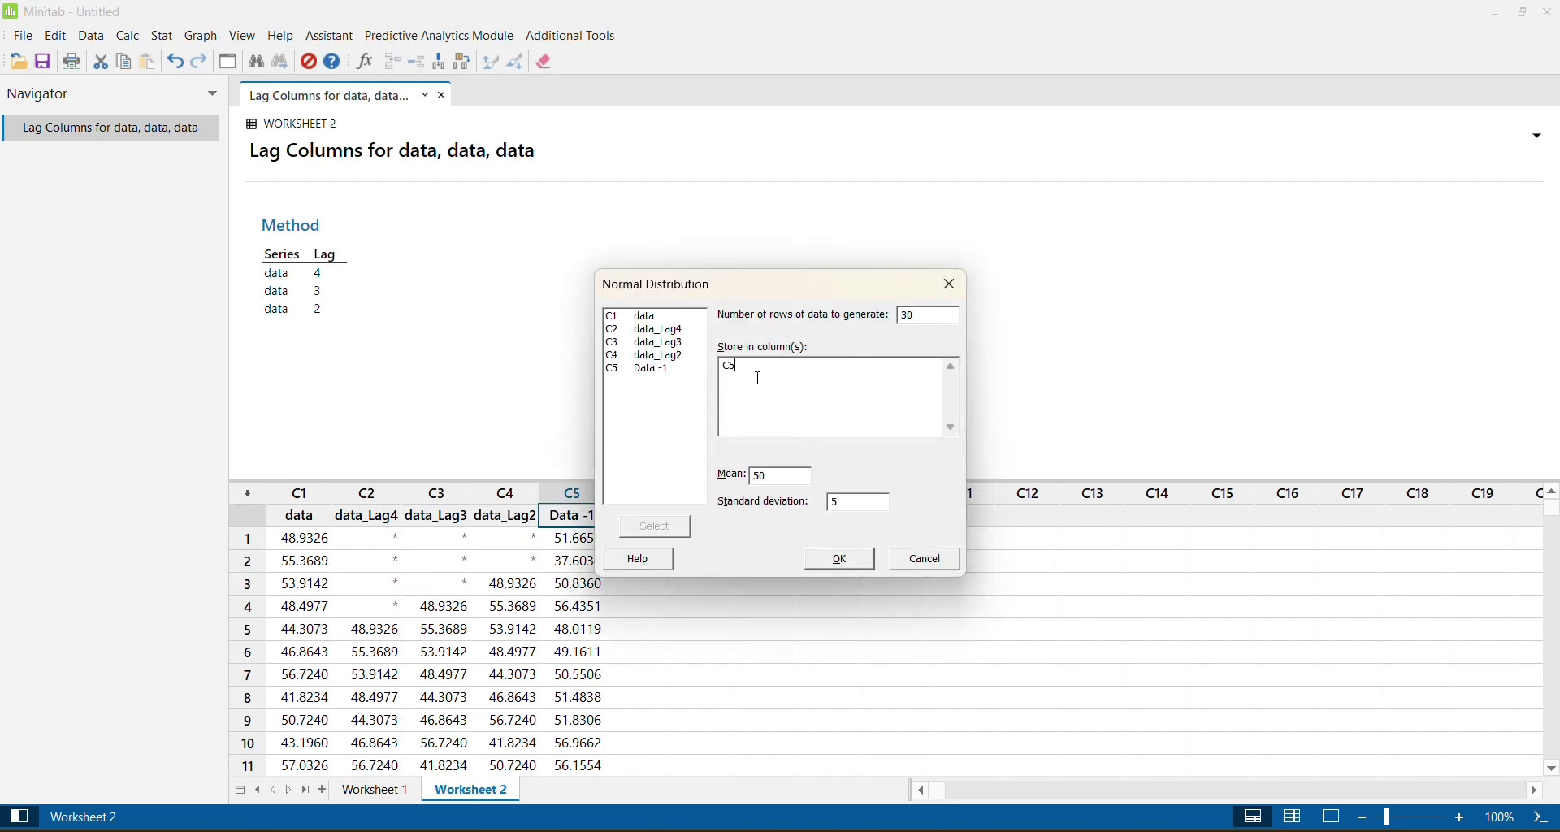
pyautogui.write('6')
pyautogui.click(782, 476)
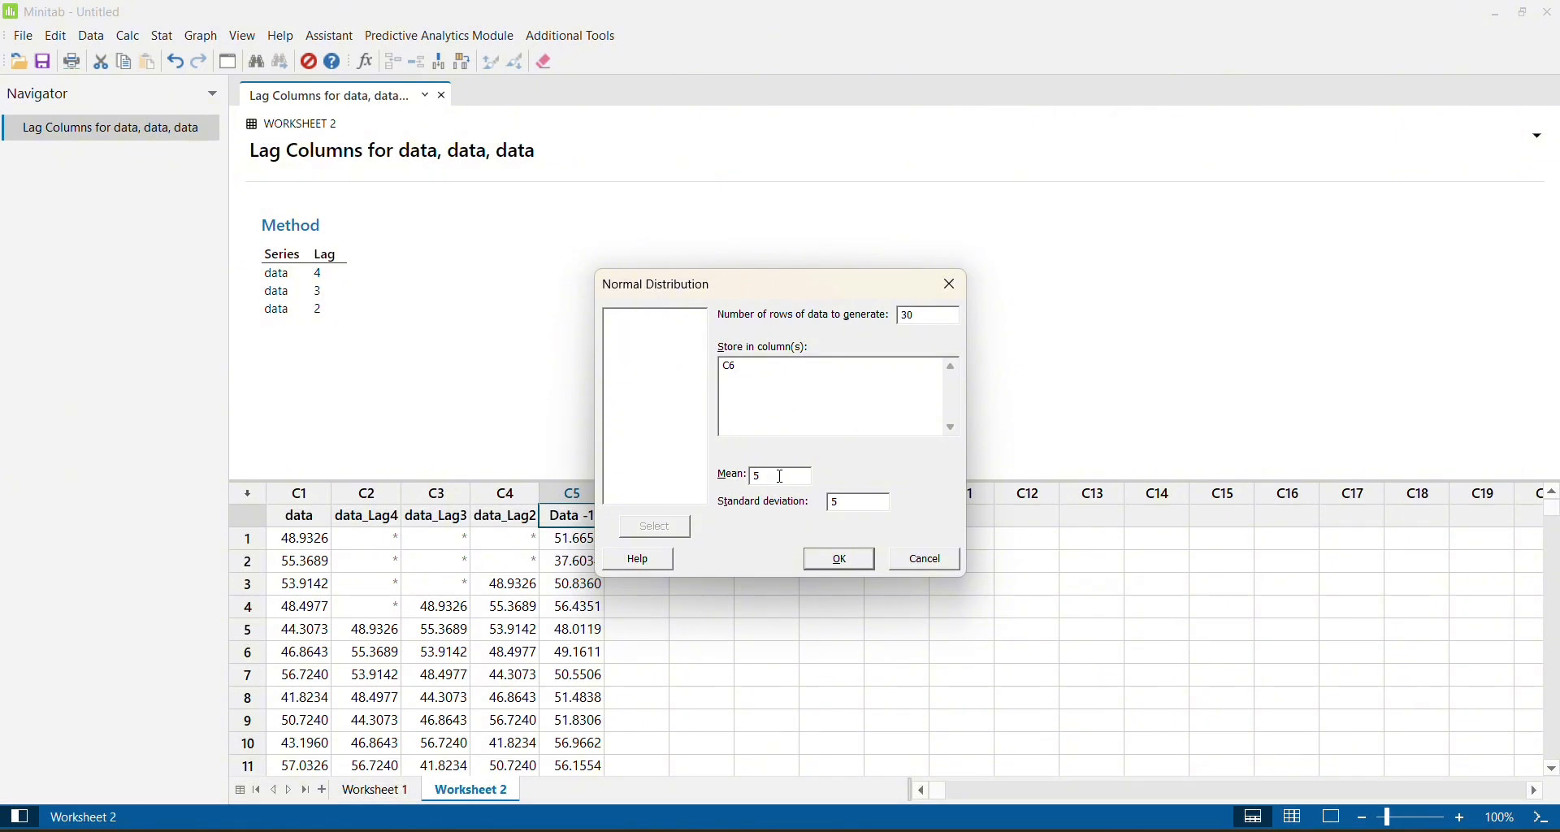
pyautogui.click(861, 508)
pyautogui.press('BackSpace')
pyautogui.click(839, 559)
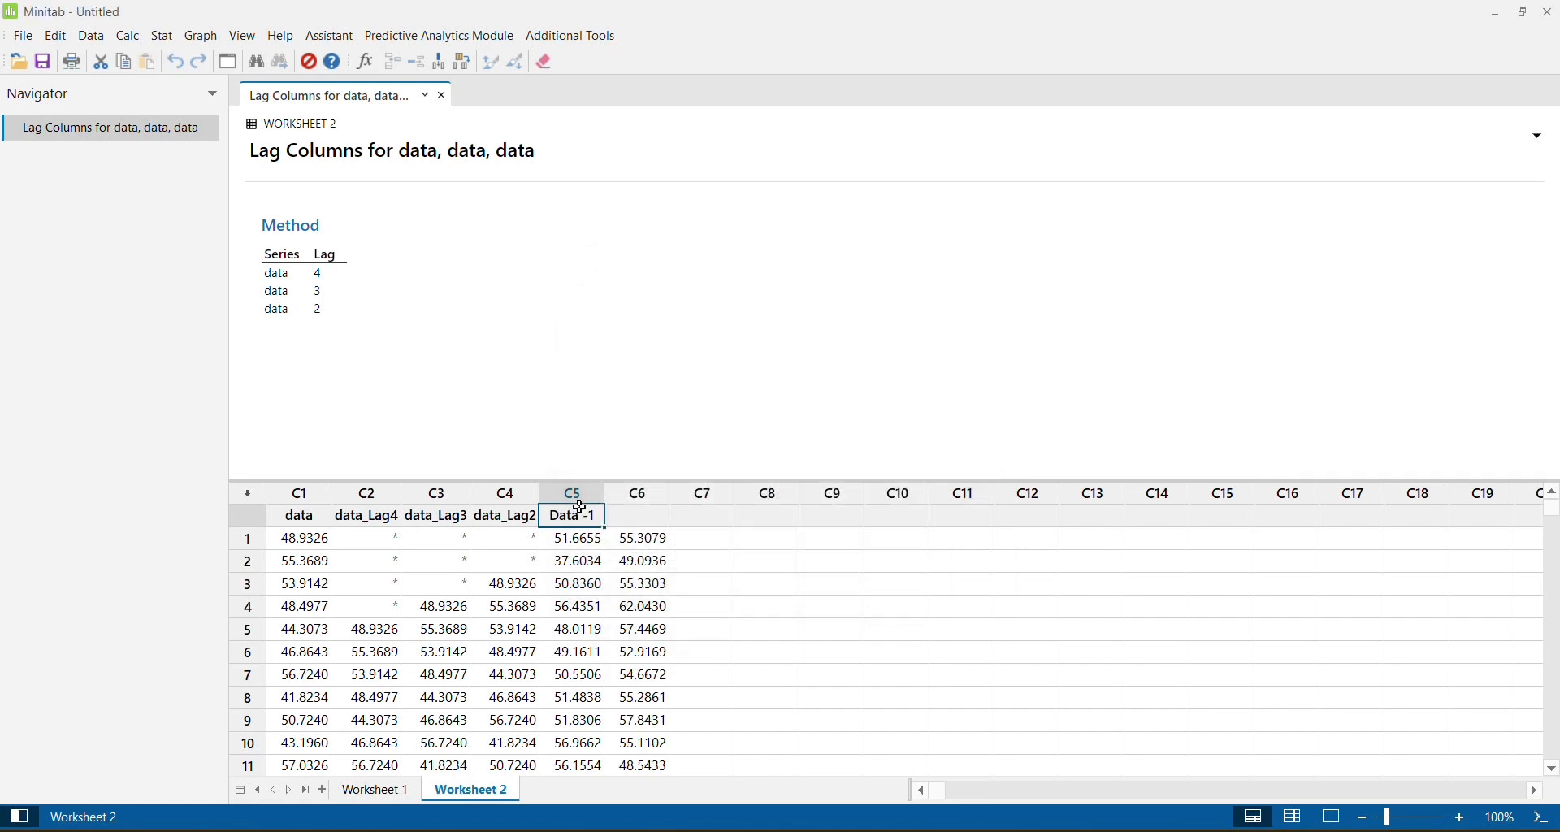
# Name column C6 "Data -2".
pyautogui.click(635, 511)
pyautogui.write('Data -1_1')
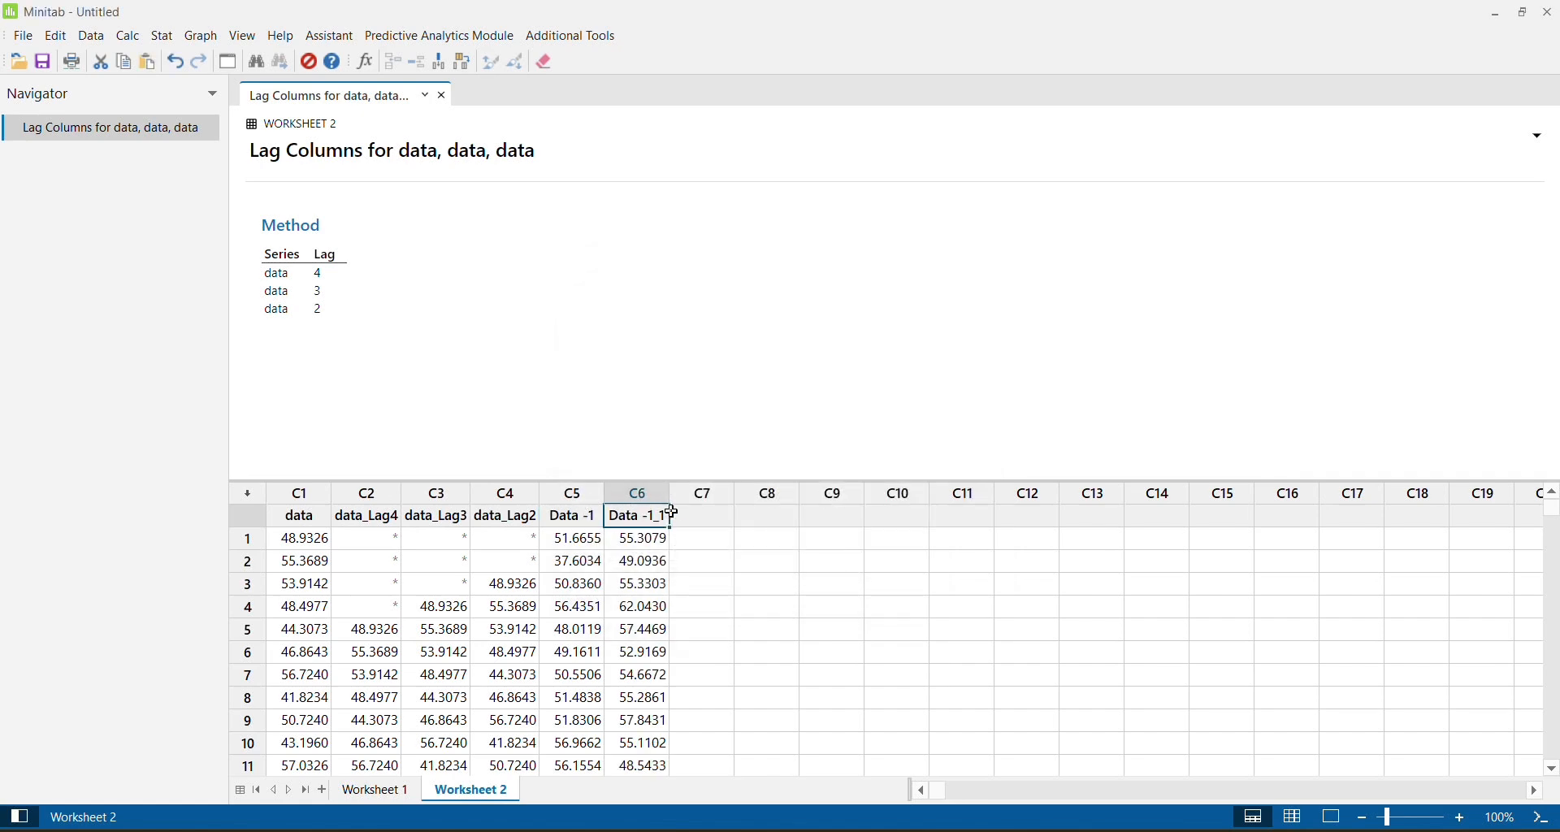
pyautogui.doubleClick(652, 516)
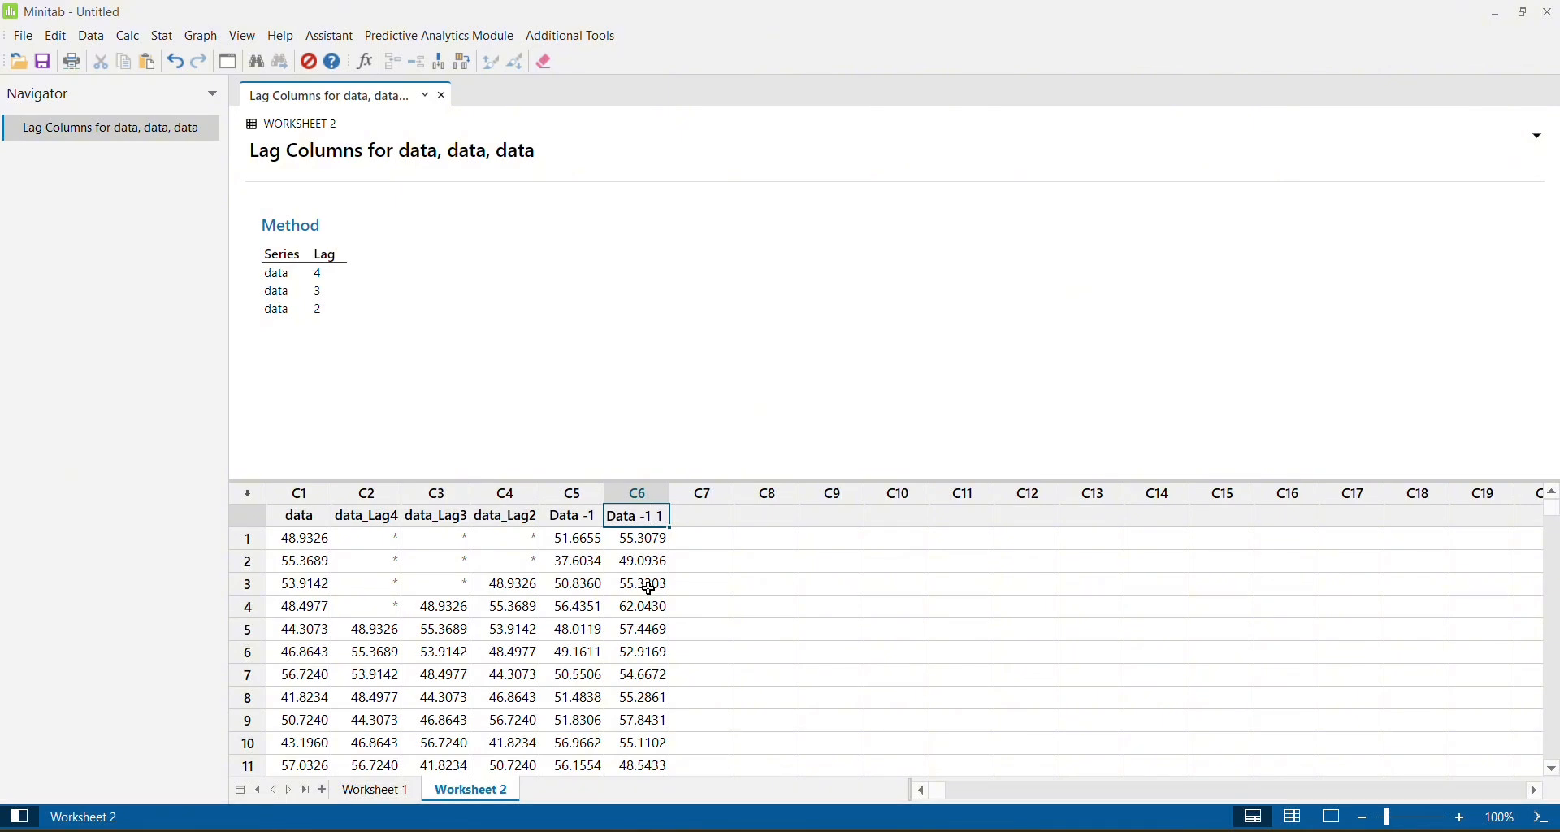
pyautogui.hotkey('shift', 'Right')
pyautogui.hotkey('shift', 'Right')
pyautogui.hotkey('shift', 'Right')
pyautogui.write('2')
pyautogui.press('Return')
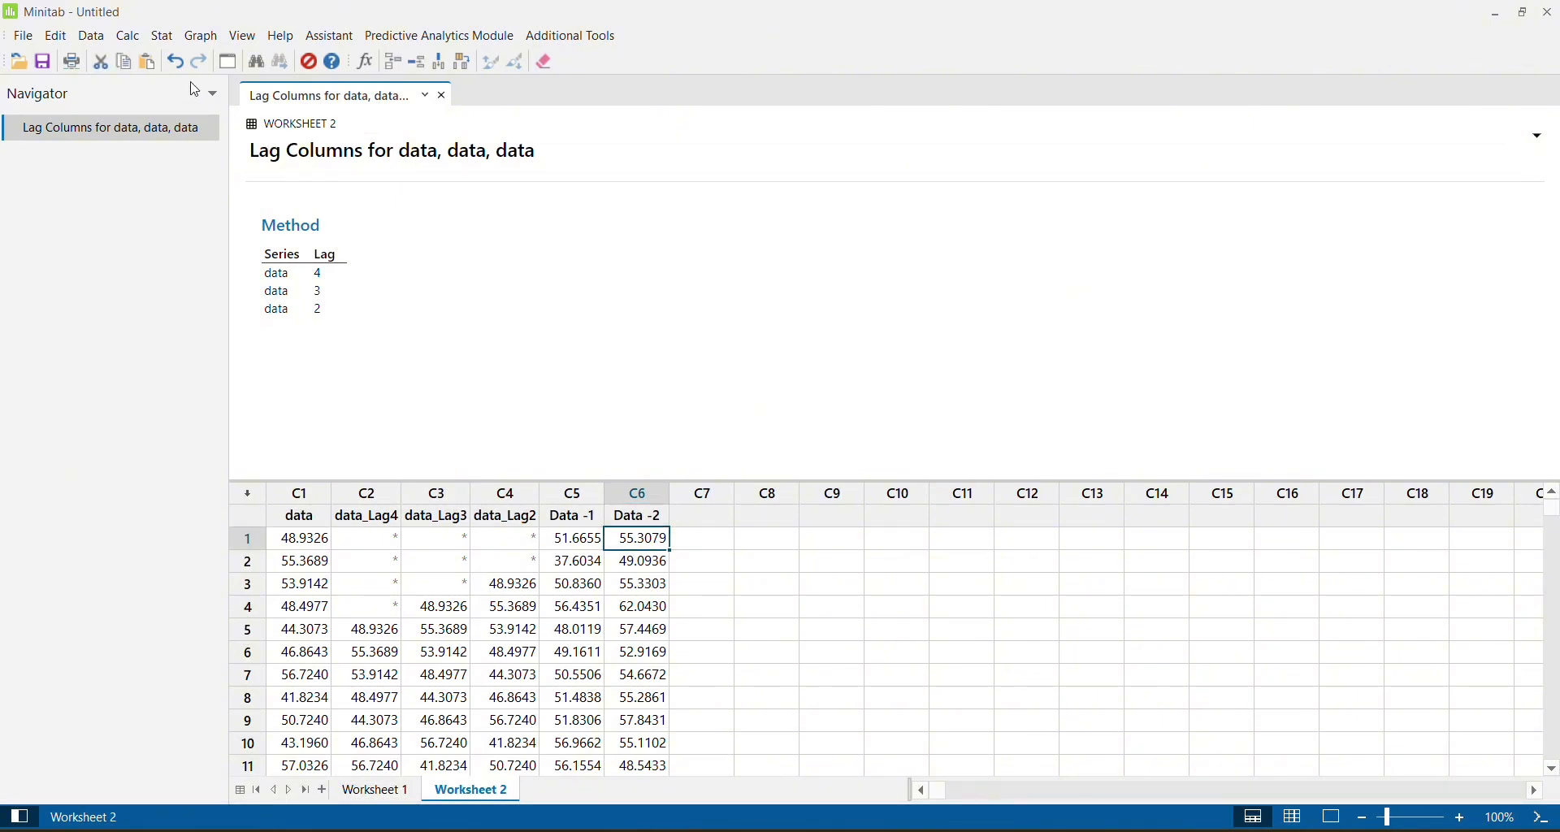
# Open the time series Lag settings and clear the series entries from all three rows.
pyautogui.click(163, 36)
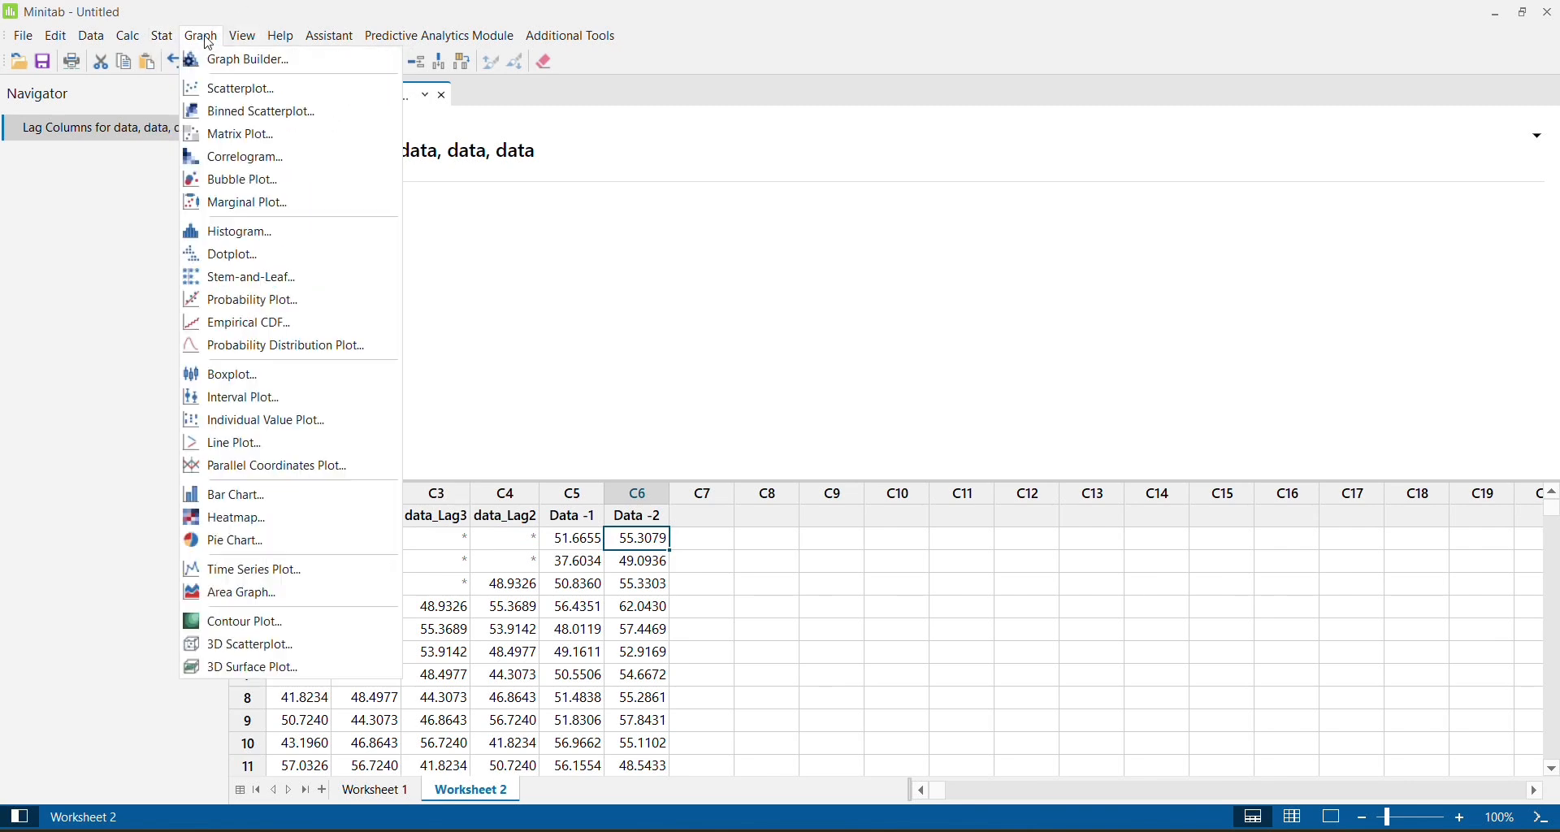
pyautogui.moveTo(215, 265)
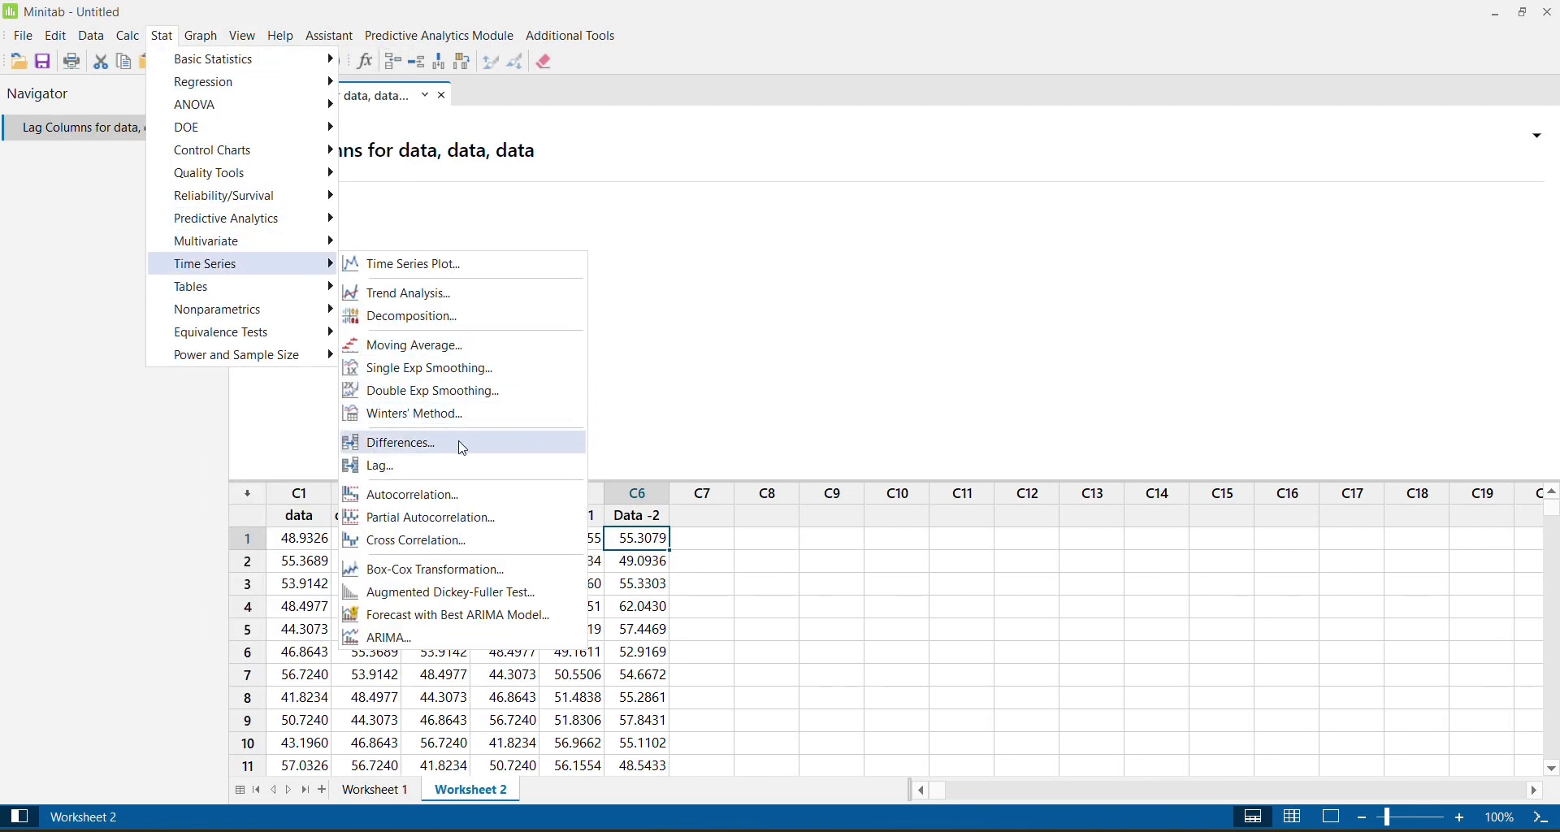
pyautogui.click(460, 471)
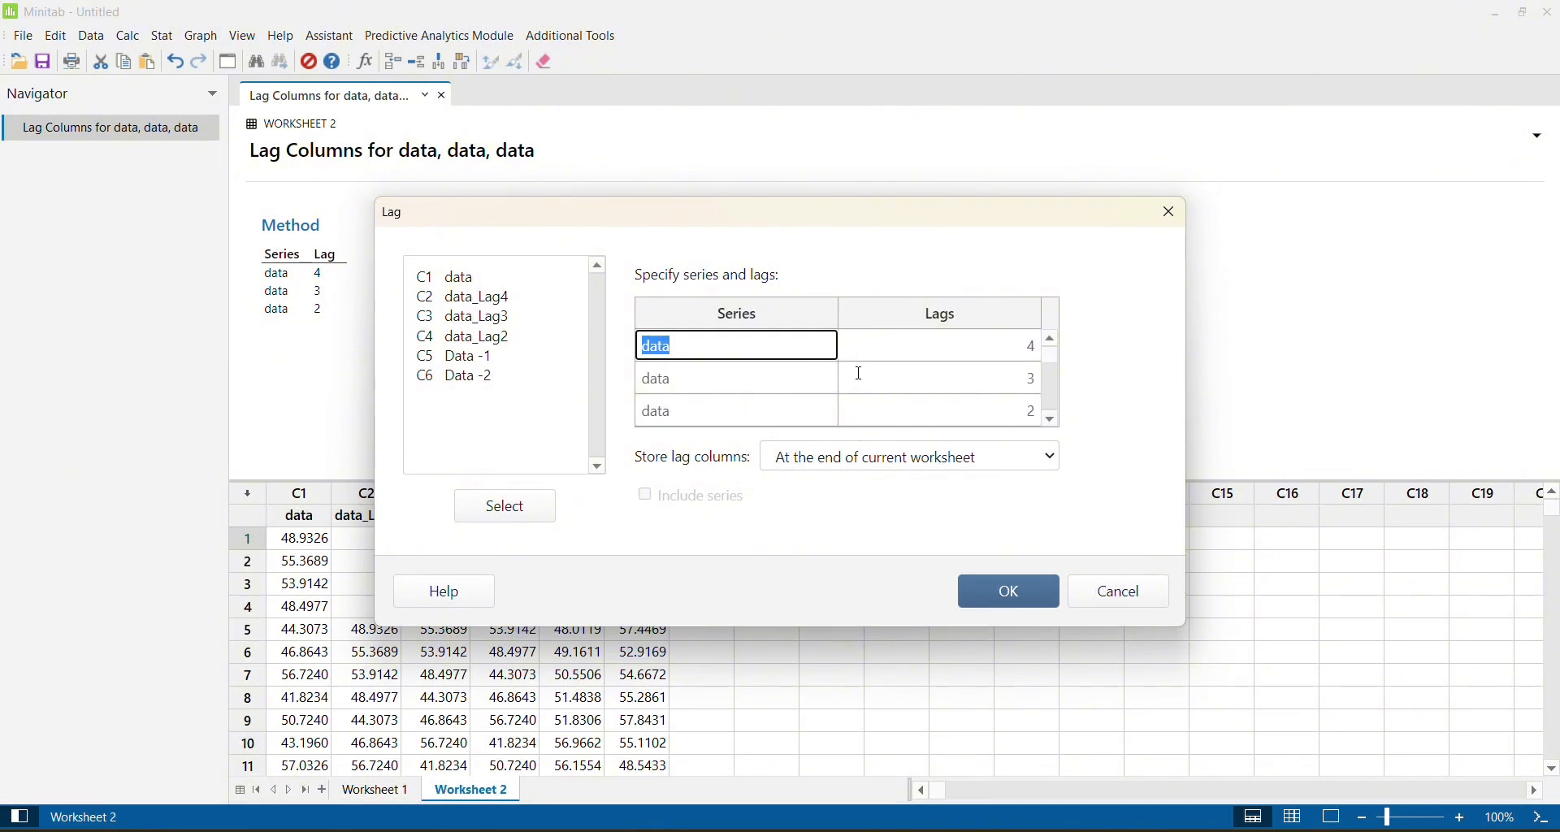
pyautogui.click(723, 358)
pyautogui.click(713, 377)
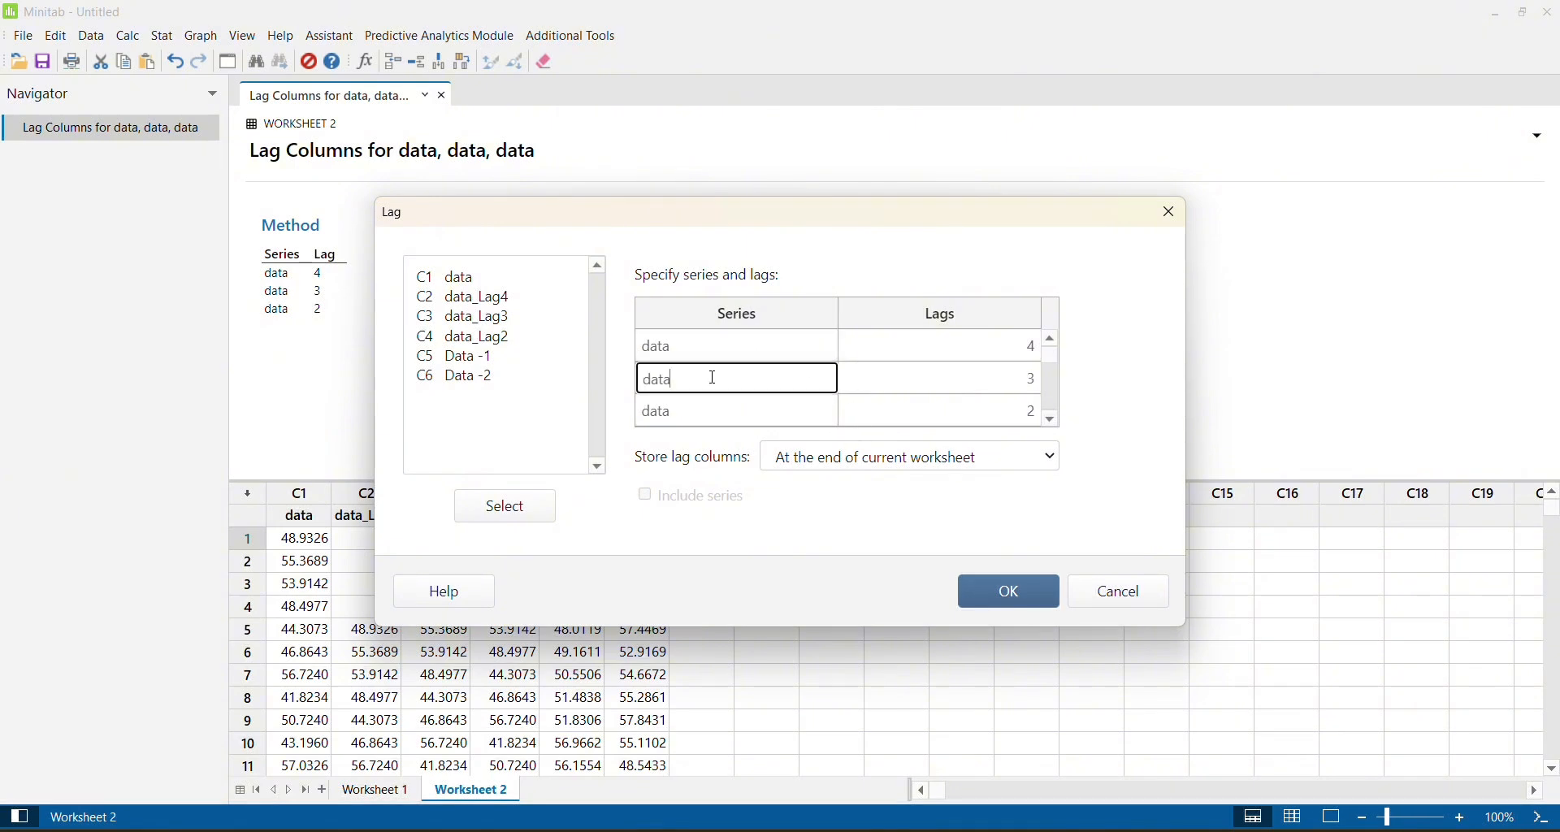
pyautogui.press('BackSpace')
pyautogui.click(698, 338)
pyautogui.press('BackSpace')
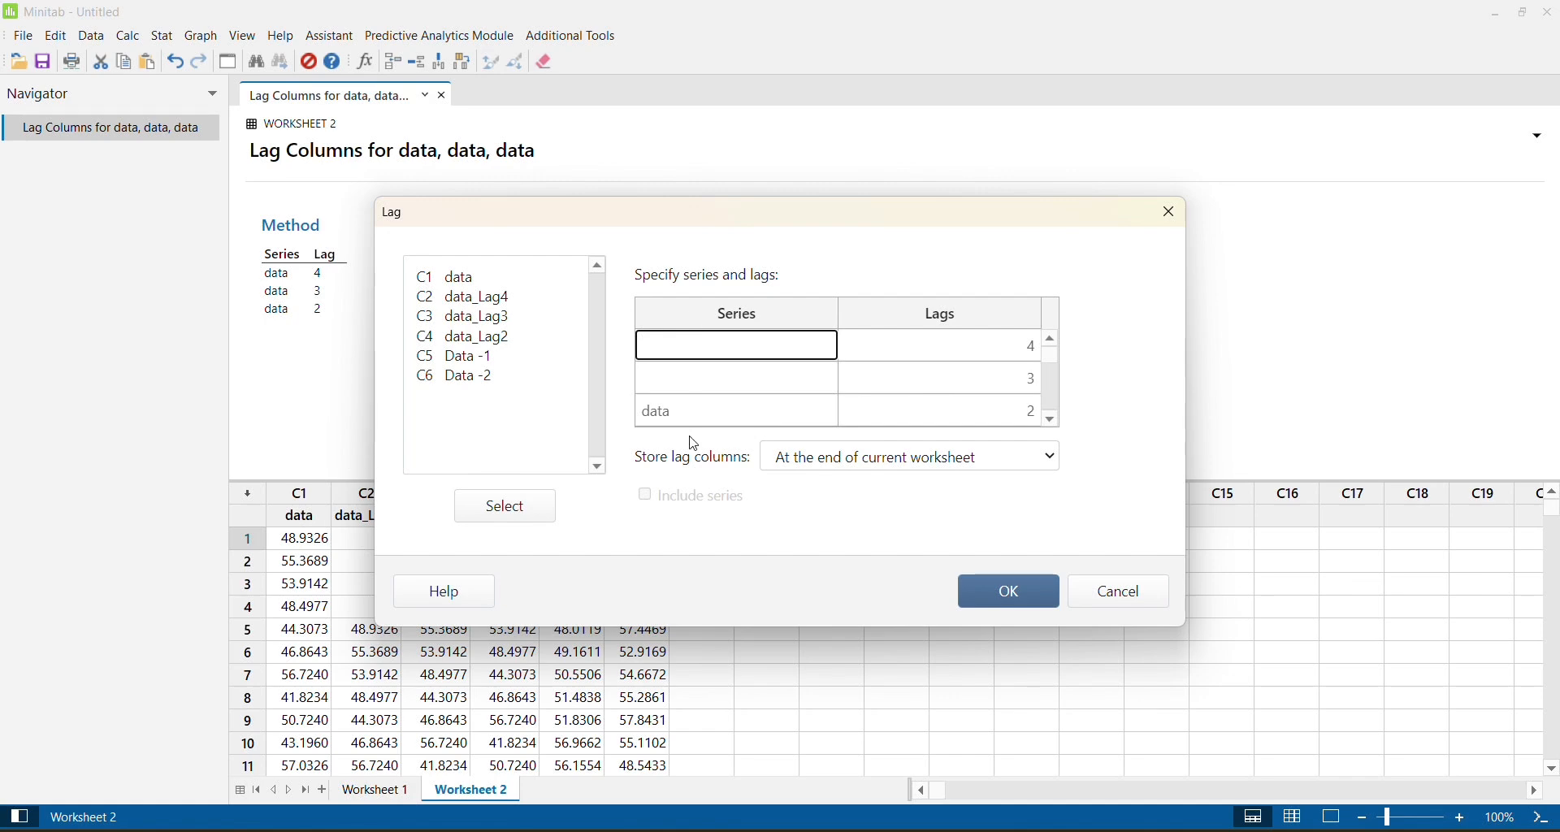
pyautogui.click(692, 401)
pyautogui.press('BackSpace')
pyautogui.press('BackSpace')
pyautogui.press('BackSpace')
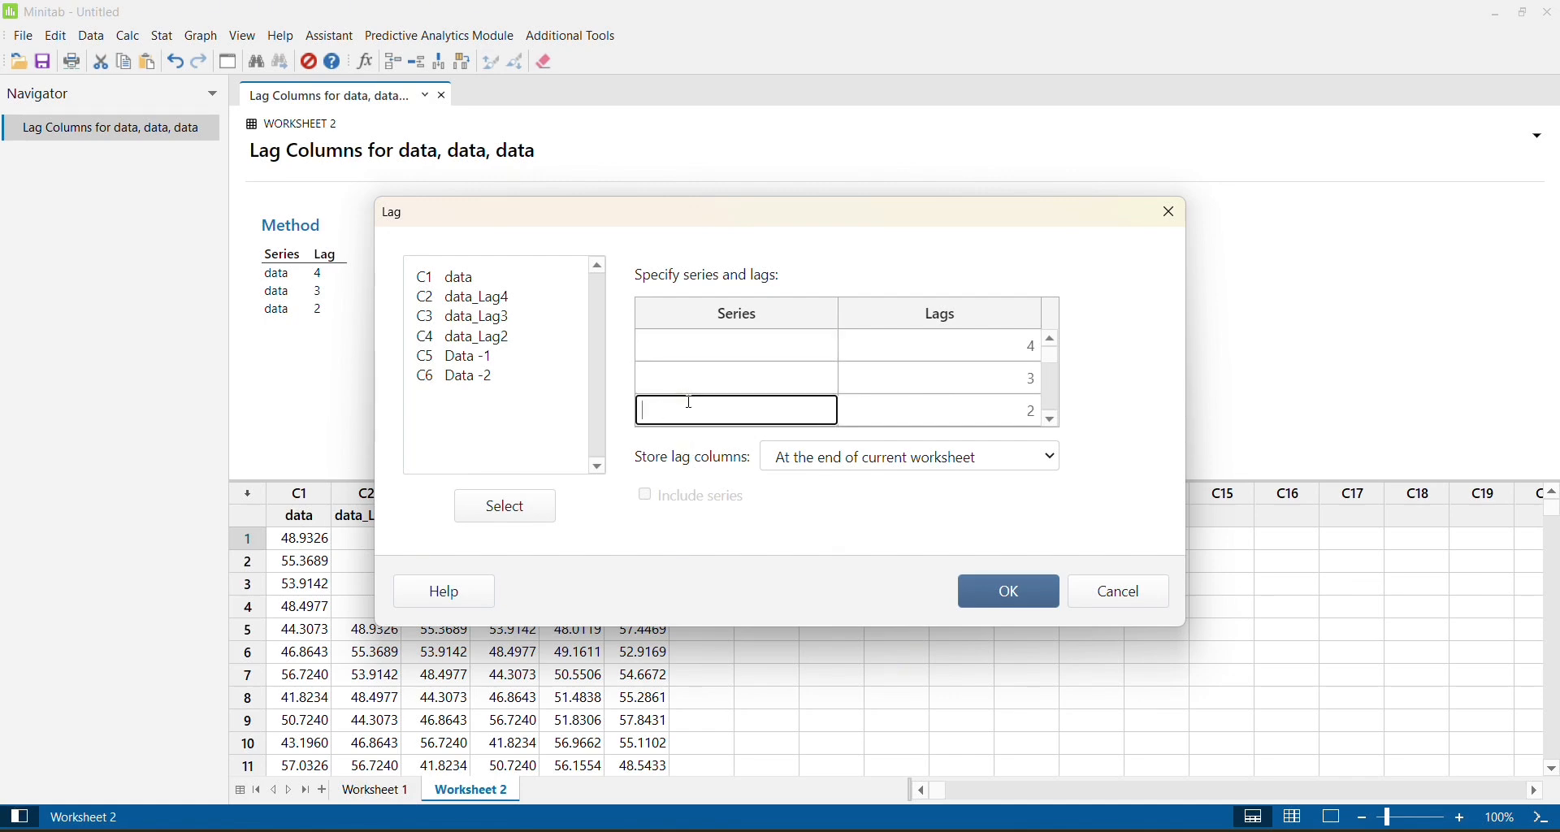
# Enter Data -2 as the series in the first row of the Lag settings and set its lag to 3.
pyautogui.click(660, 348)
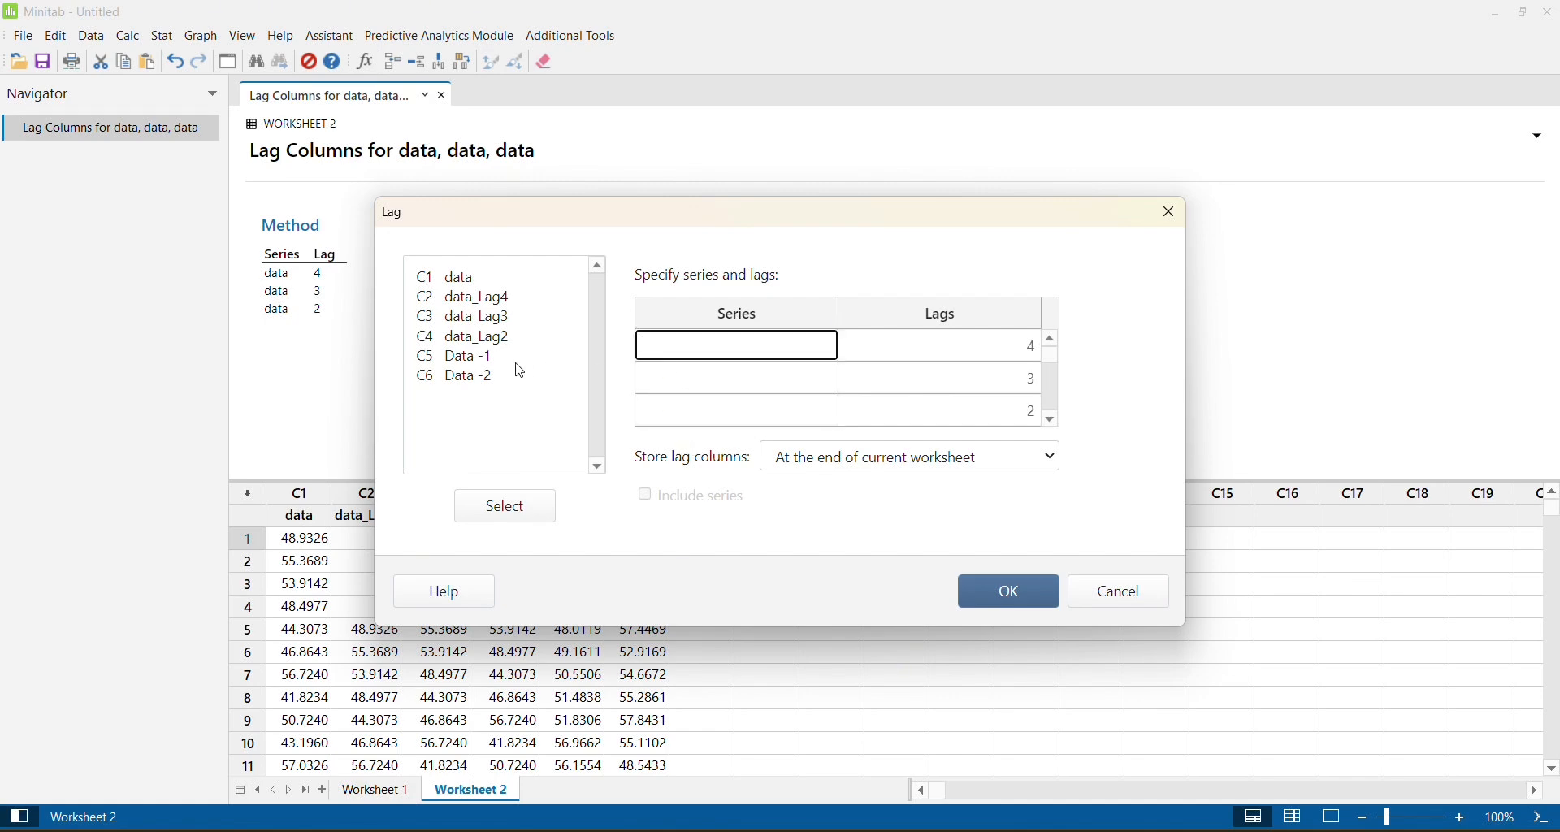
pyautogui.doubleClick(480, 378)
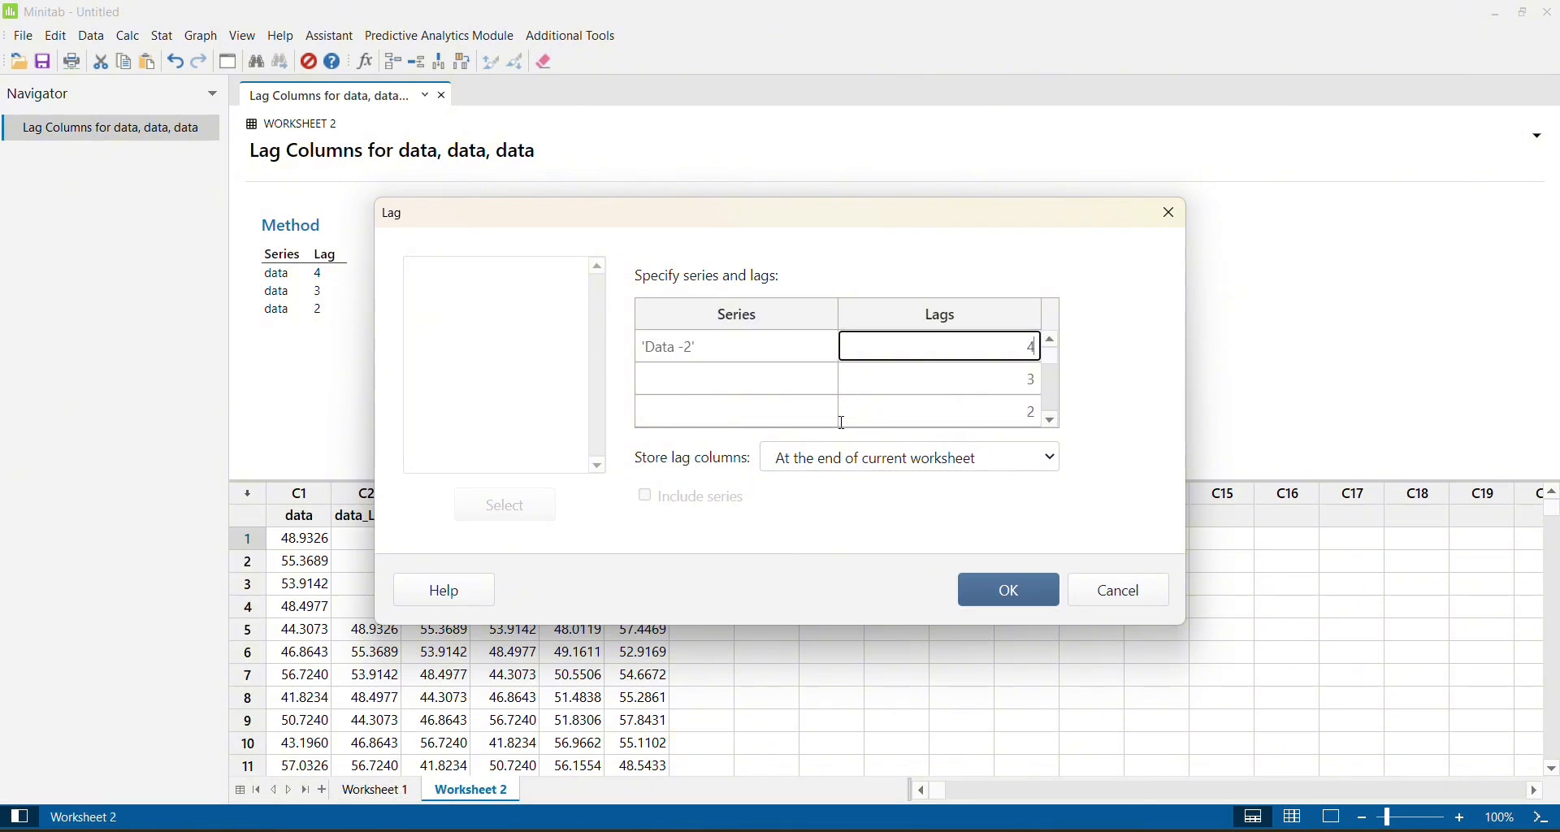
pyautogui.write('3')
pyautogui.press('BackSpace')
pyautogui.press('BackSpace')
pyautogui.write('3')
# Clear the lag values from the second and third rows of the Lag settings.
pyautogui.click(971, 386)
pyautogui.press('BackSpace')
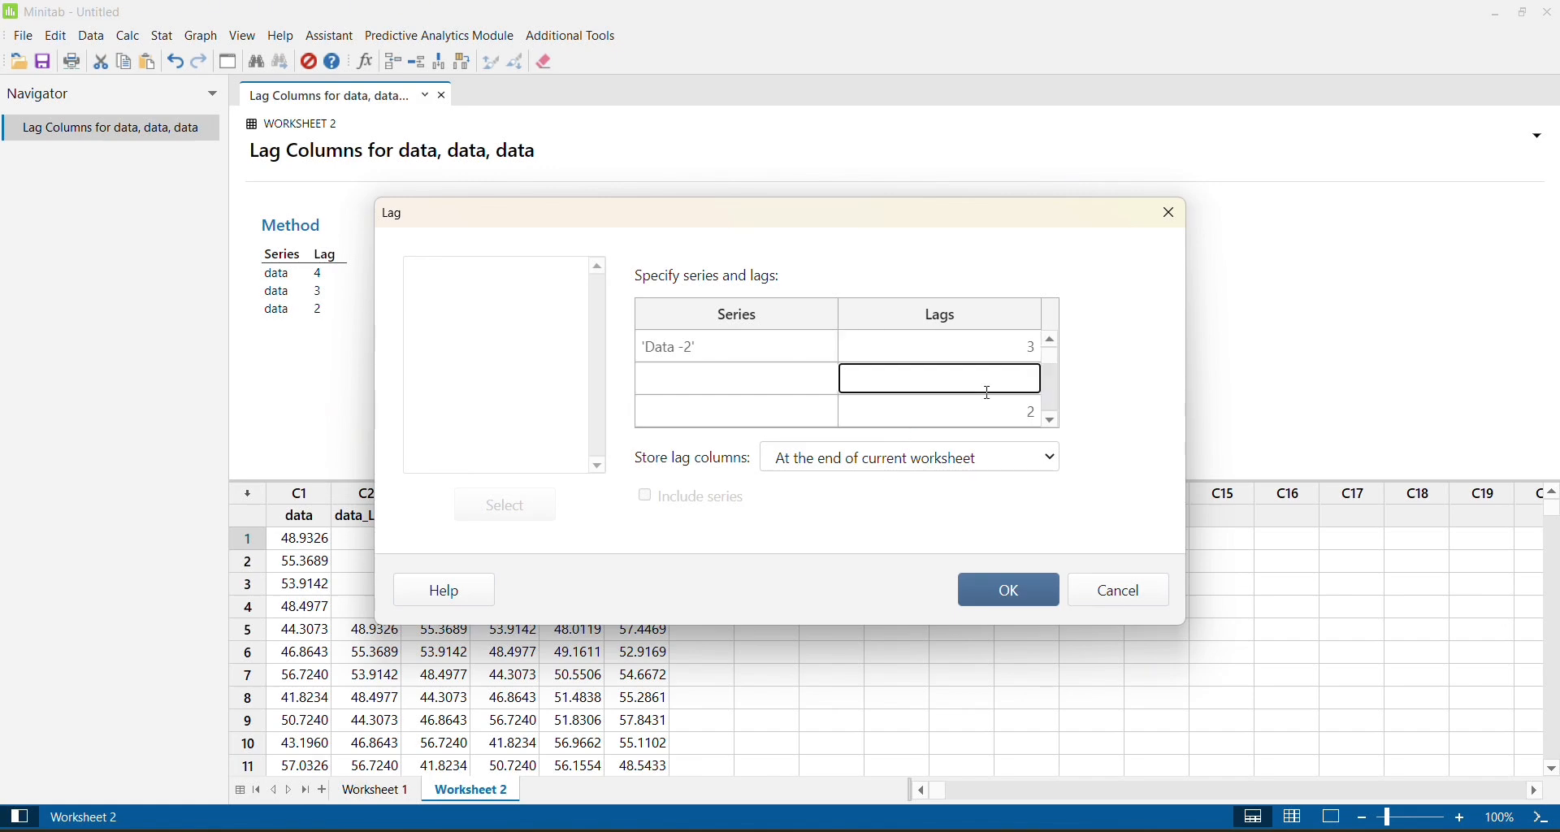
pyautogui.click(1011, 416)
pyautogui.press('BackSpace')
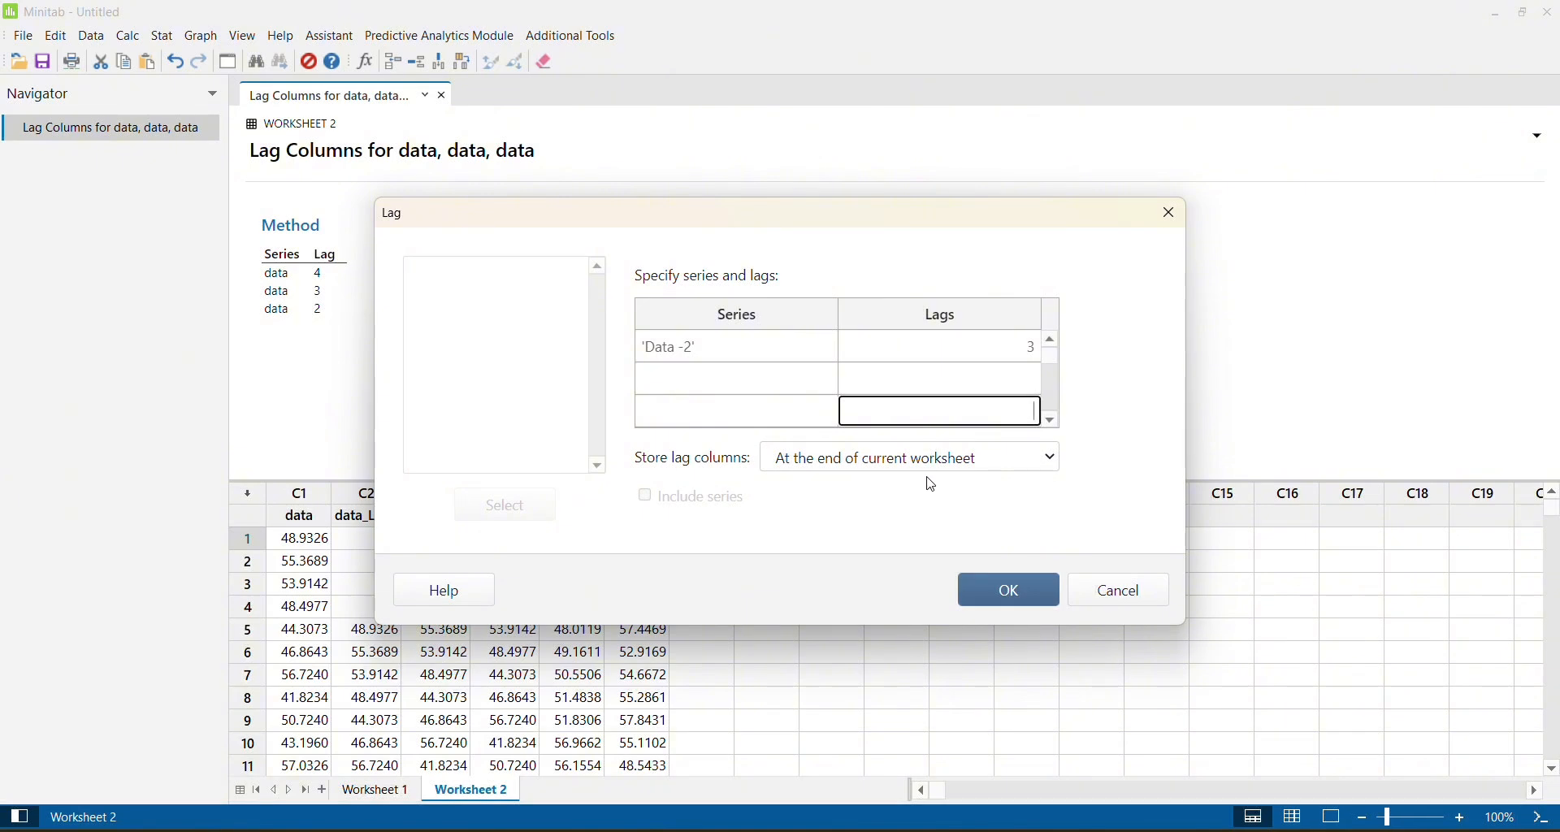
# Store the lag column at the end of the current worksheet and generate the lagged Data -2 series.
pyautogui.click(1048, 460)
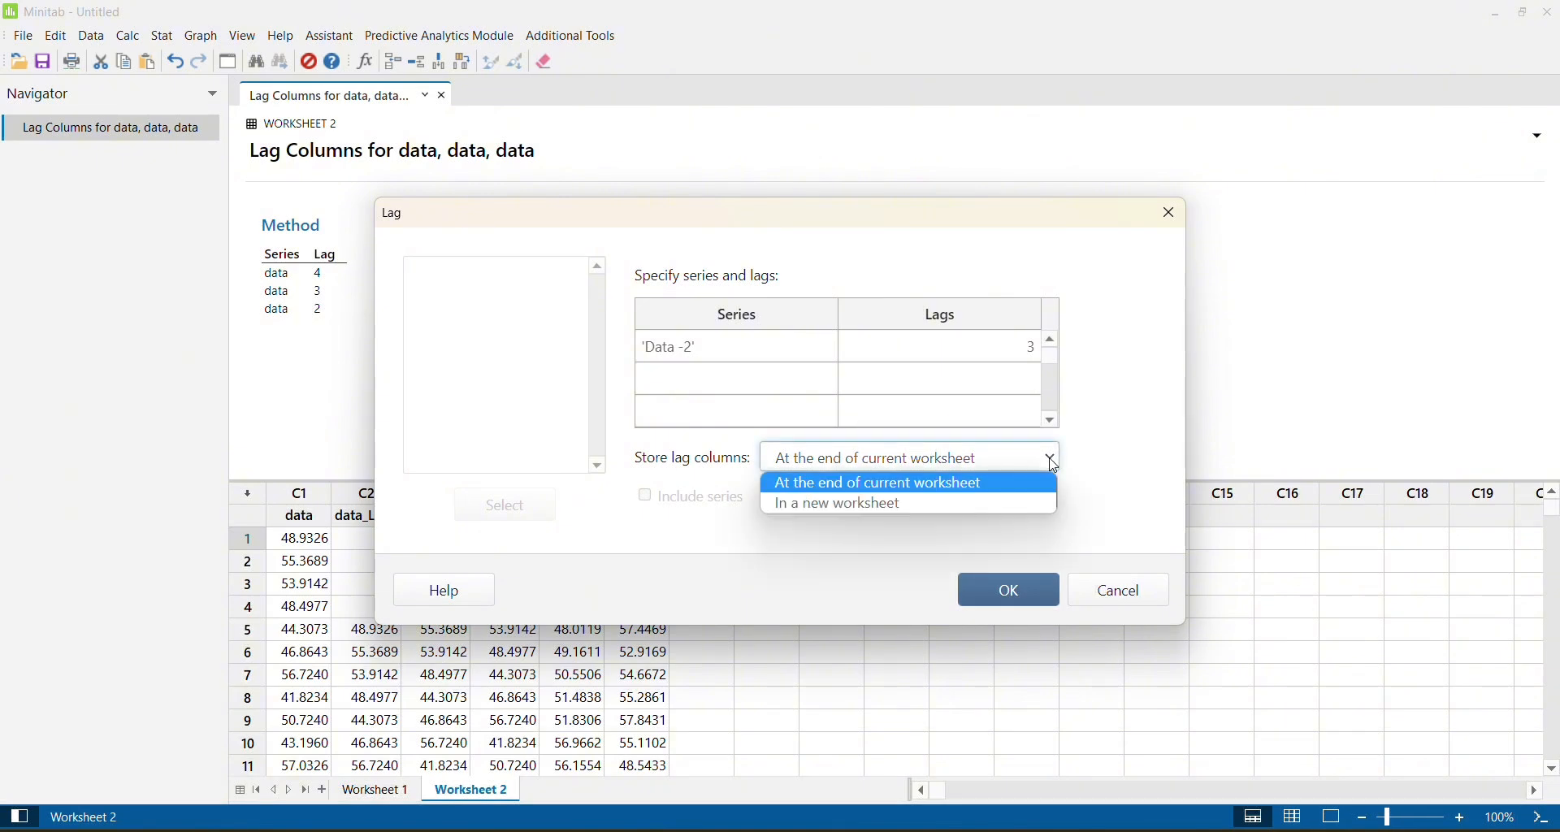
pyautogui.click(953, 486)
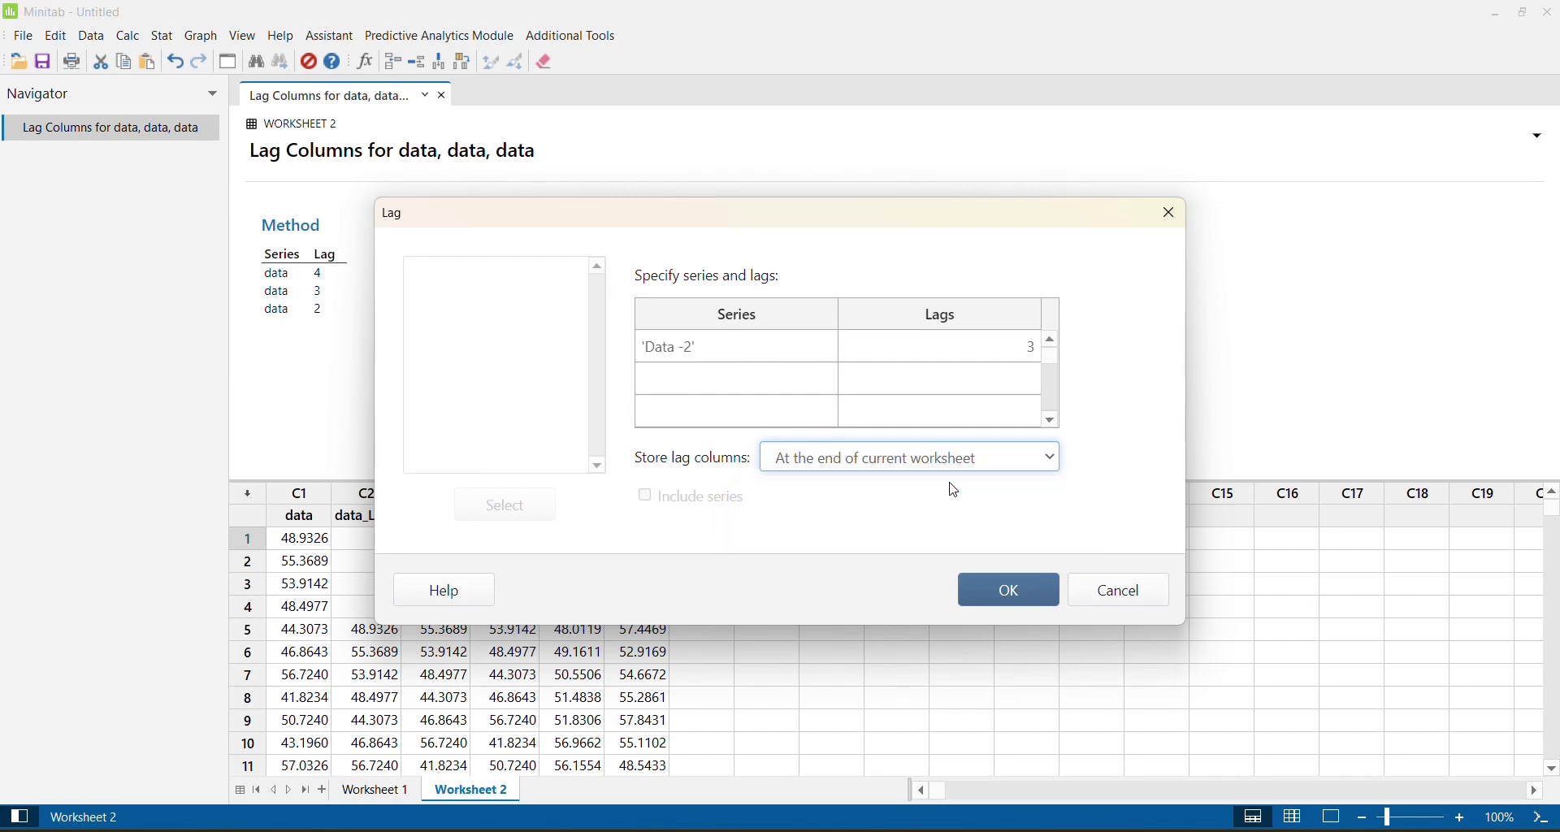
pyautogui.click(1000, 593)
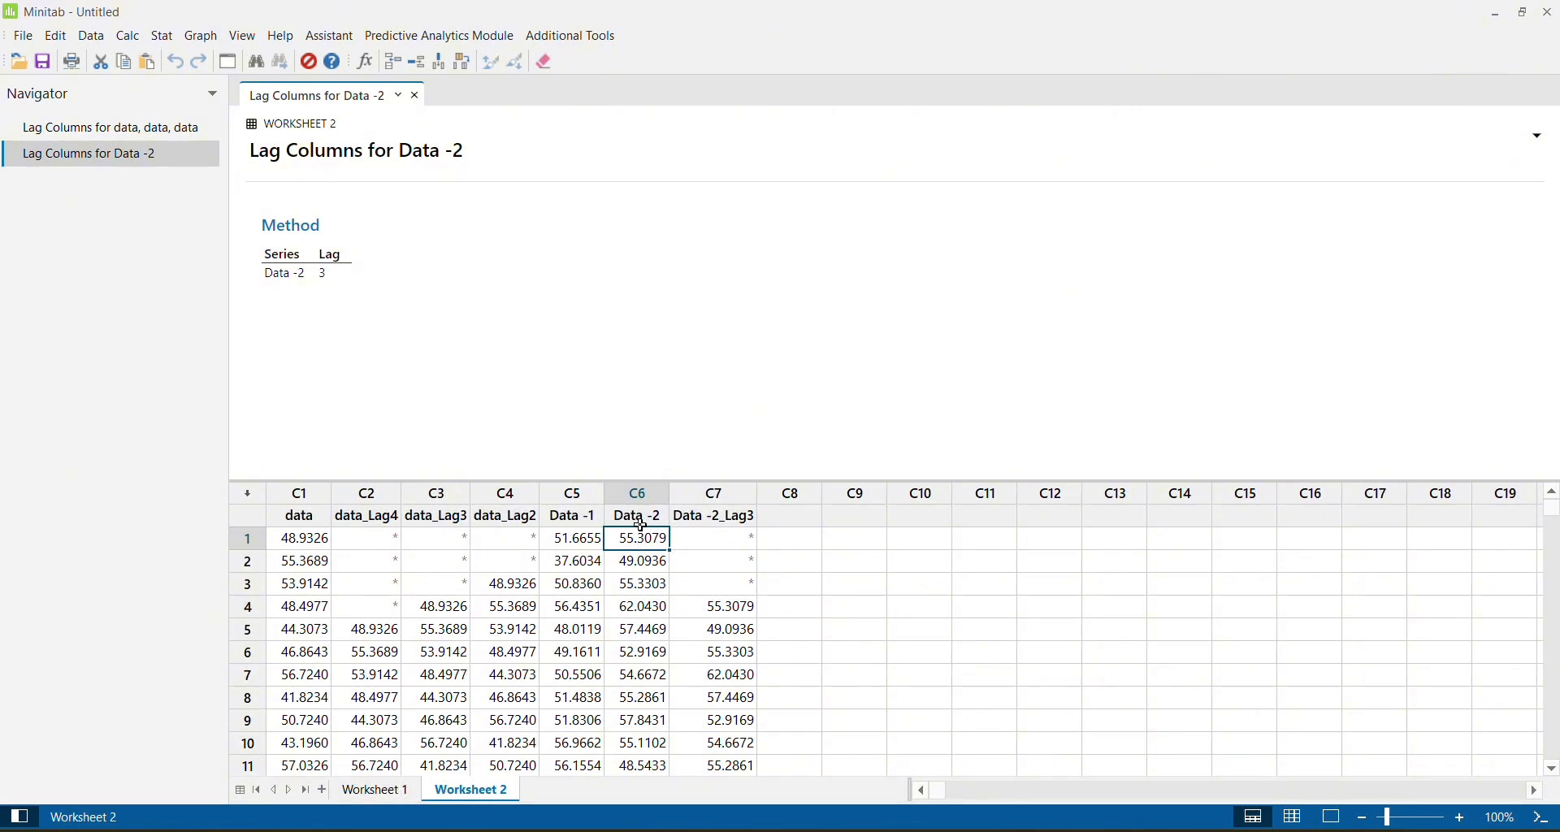
pyautogui.click(720, 613)
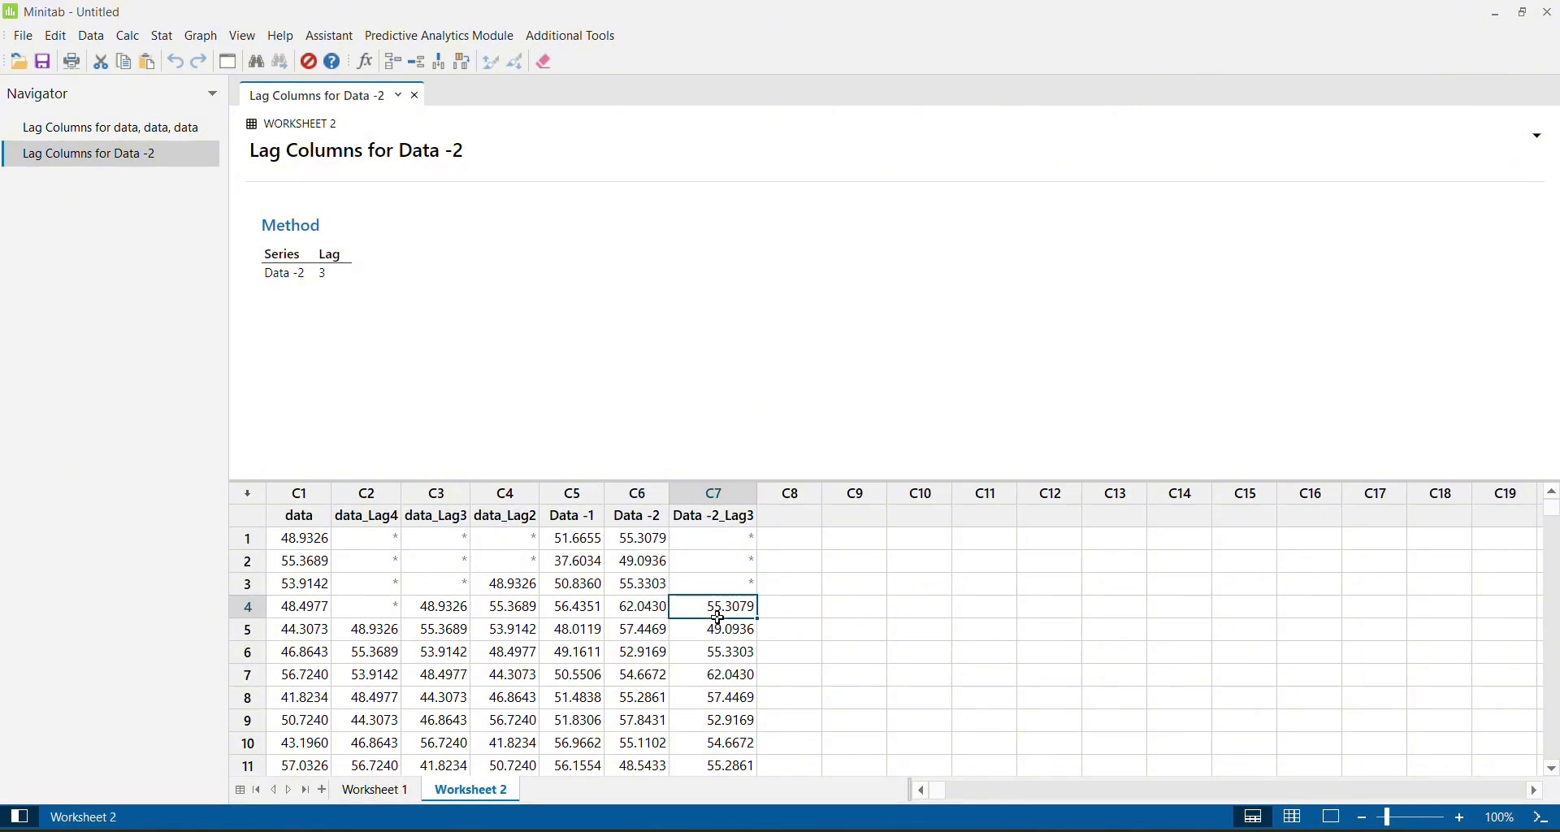
pyautogui.click(581, 517)
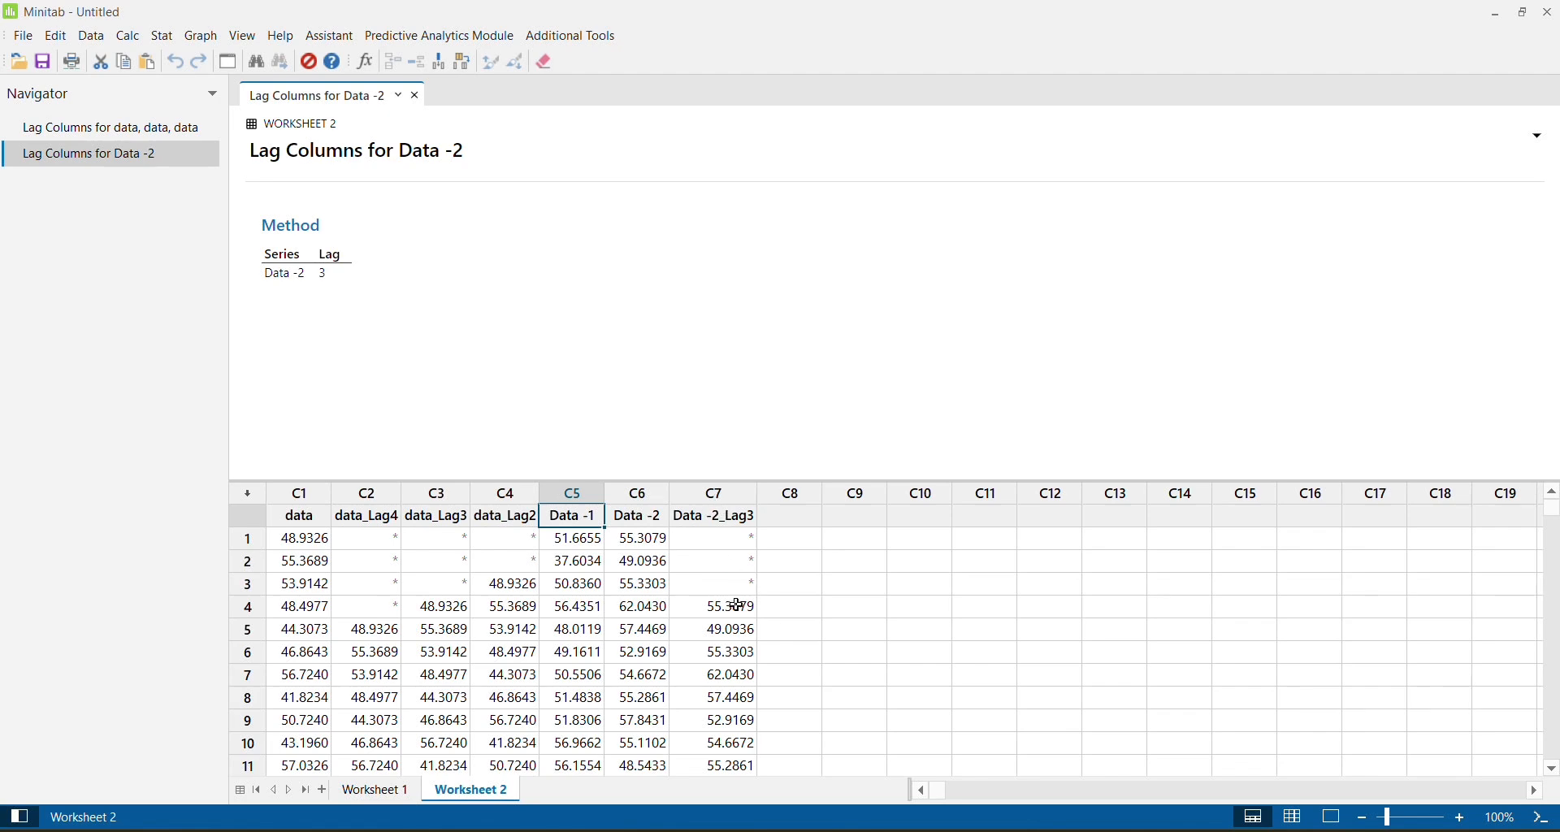